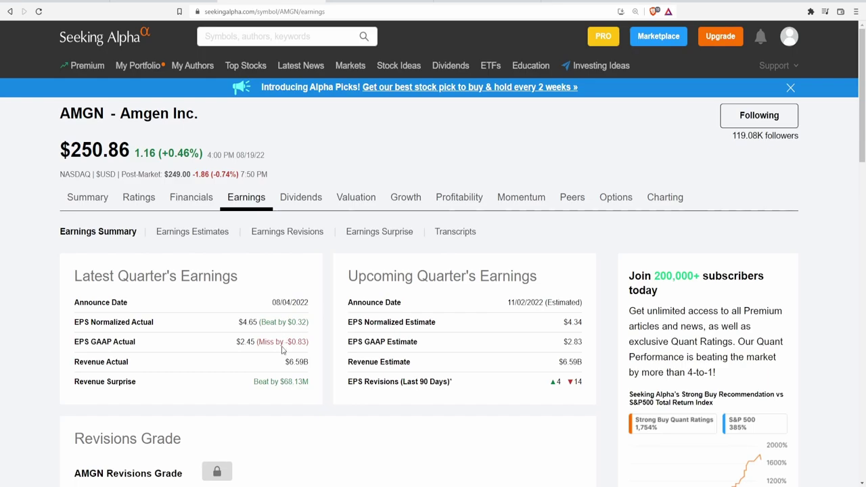
# Highlight the EPS GAAP miss amount on AMGN's Seeking Alpha page.
pyautogui.moveTo(297, 342); pyautogui.dragTo(307, 343)
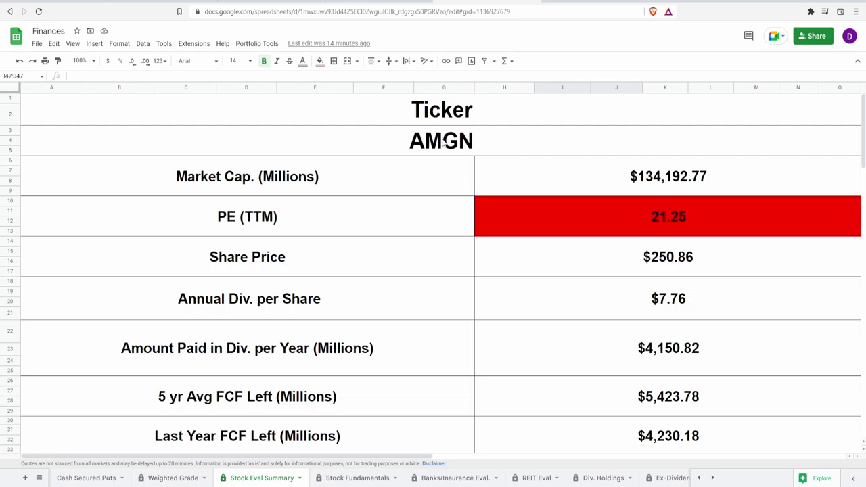
# Check the ticker, market cap, PE (TTM), share price, dividend per share and dividends-paid formulas.
pyautogui.click(443, 142)
pyautogui.click(544, 190)
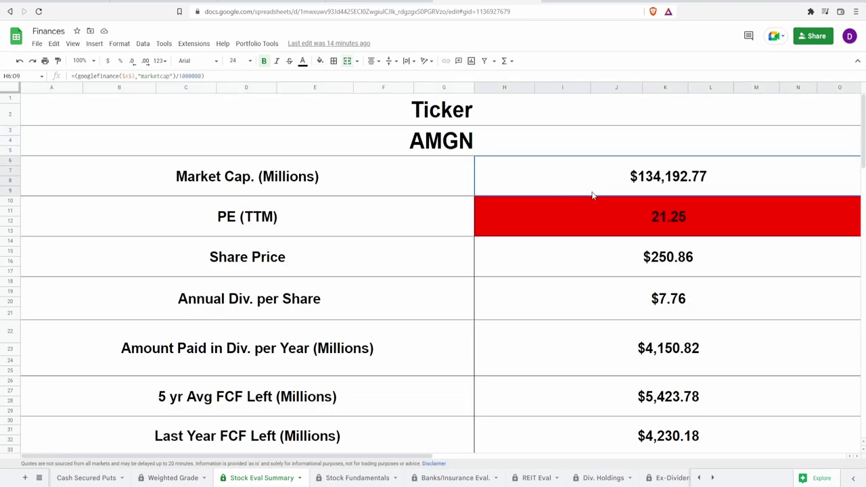
pyautogui.click(598, 216)
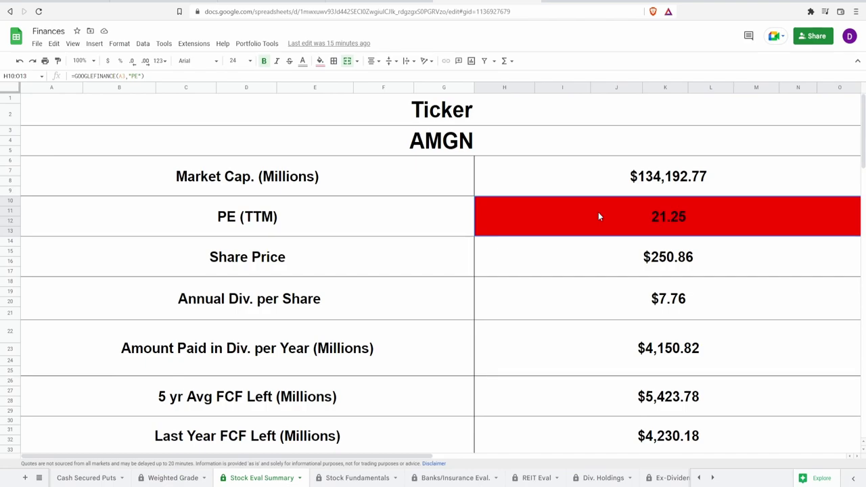
pyautogui.click(595, 260)
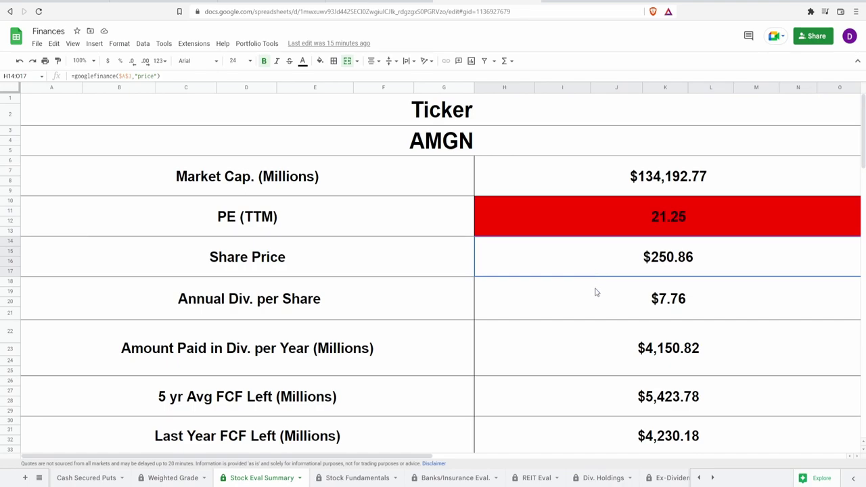
pyautogui.click(594, 314)
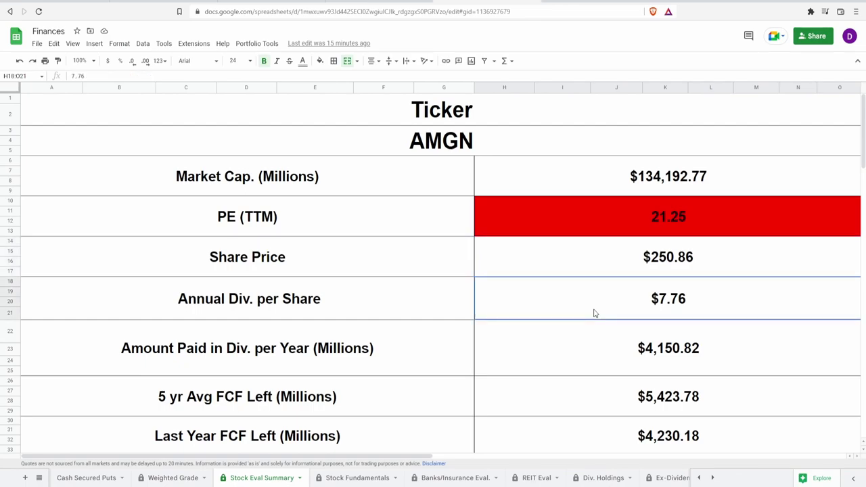
pyautogui.click(597, 349)
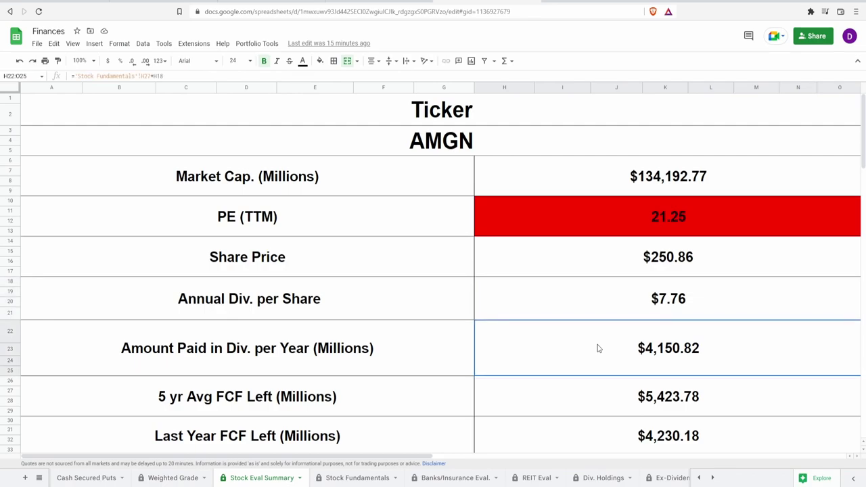
# Check the 5-year and last-year FCF Left and cash-flow payout ratio formulas.
pyautogui.click(604, 399)
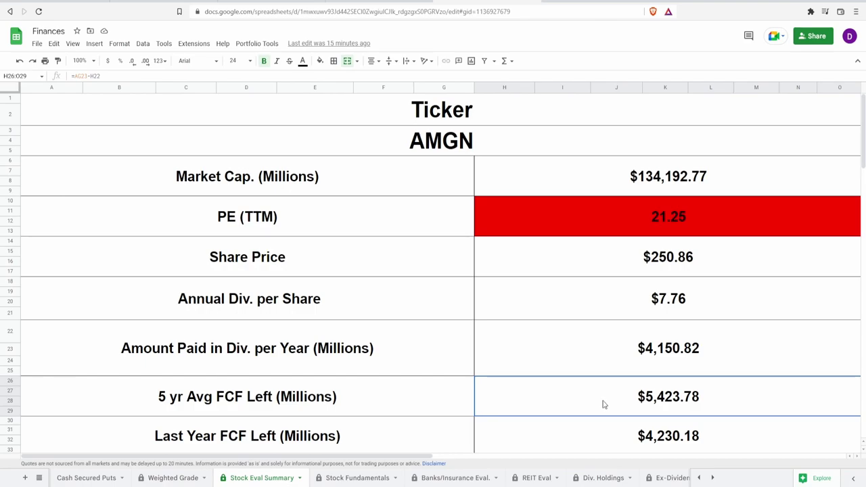
pyautogui.click(603, 430)
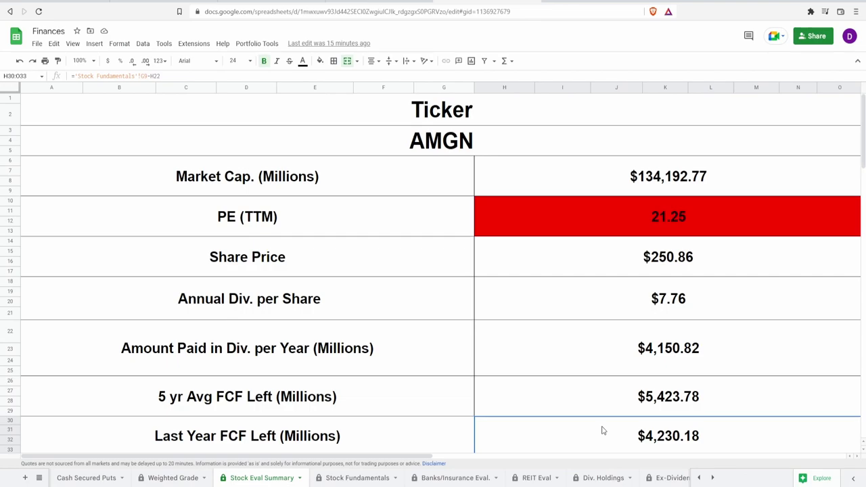
pyautogui.scroll(-3, 602, 386)
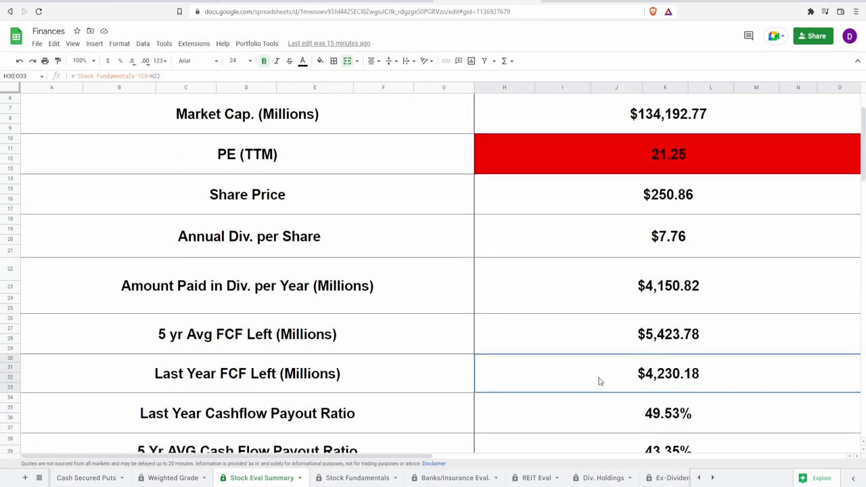
pyautogui.click(626, 372)
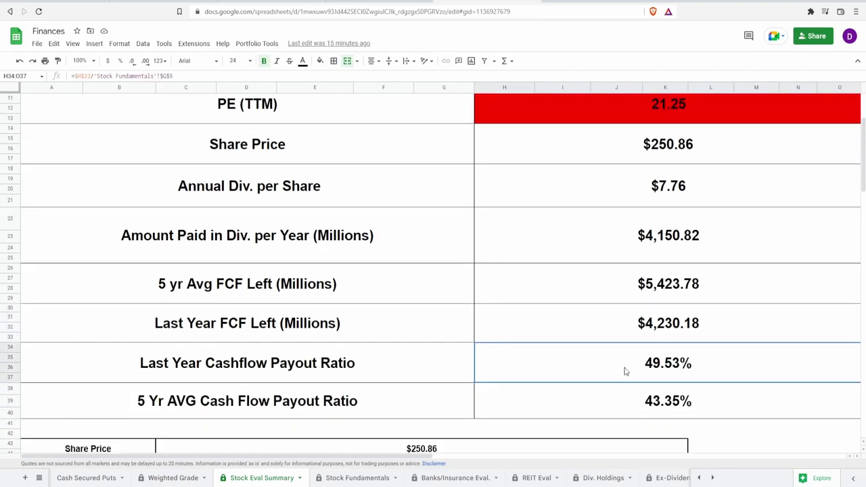
pyautogui.click(617, 408)
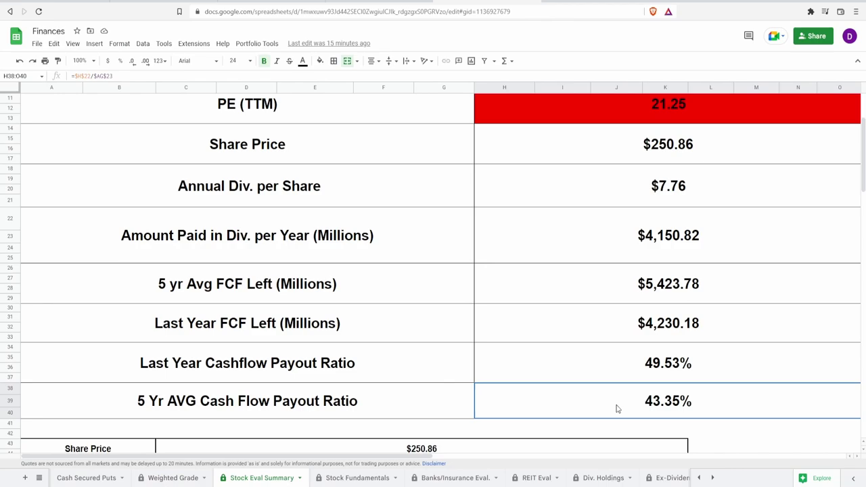
pyautogui.scroll(5, 616, 409)
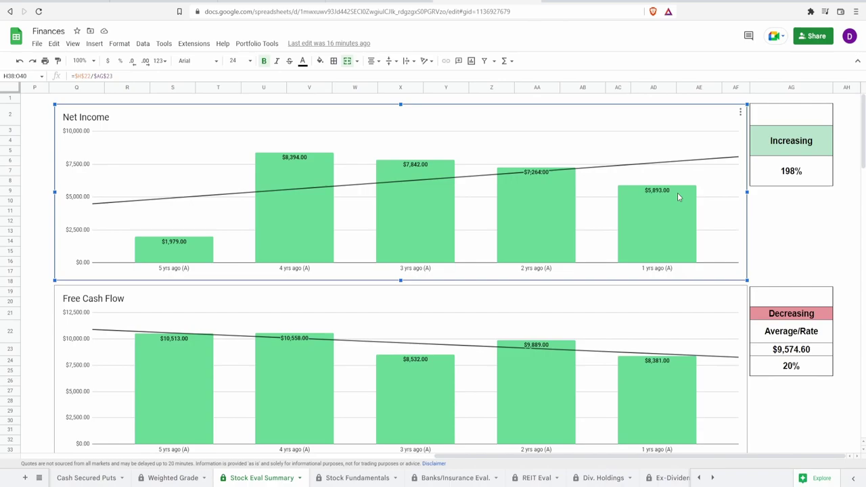
# Review the Net Income chart and its 198% growth formula.
pyautogui.moveTo(184, 251)
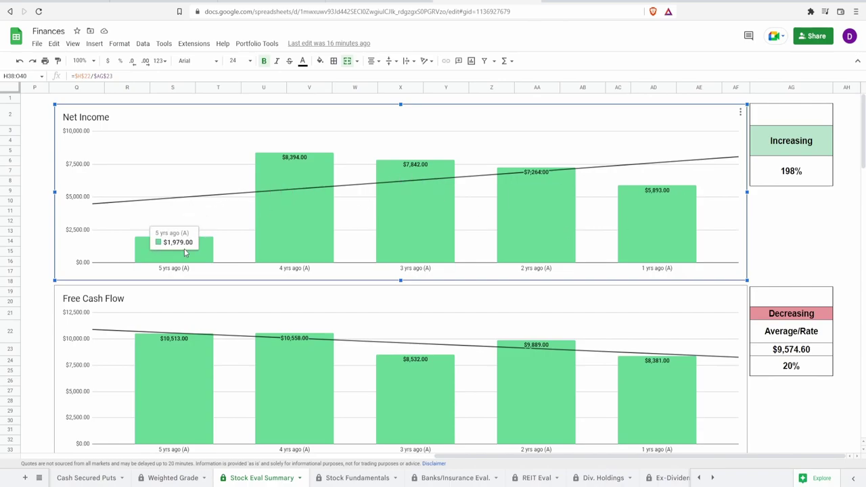
pyautogui.moveTo(627, 229)
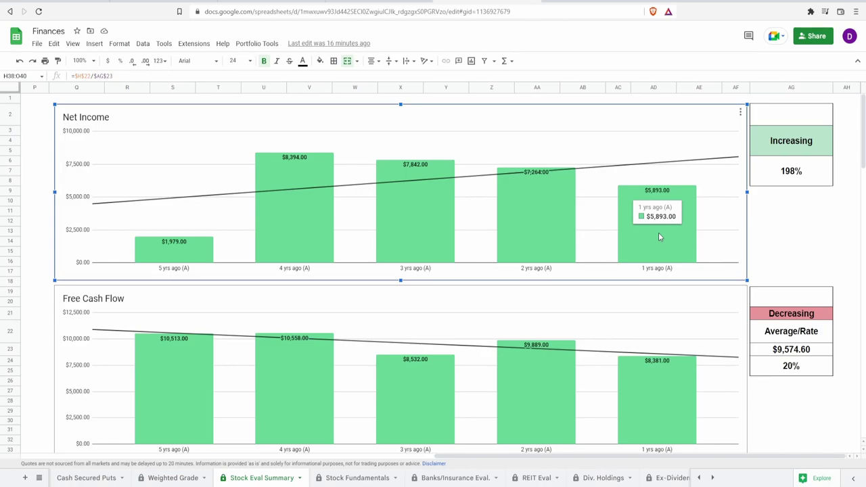
pyautogui.click(767, 179)
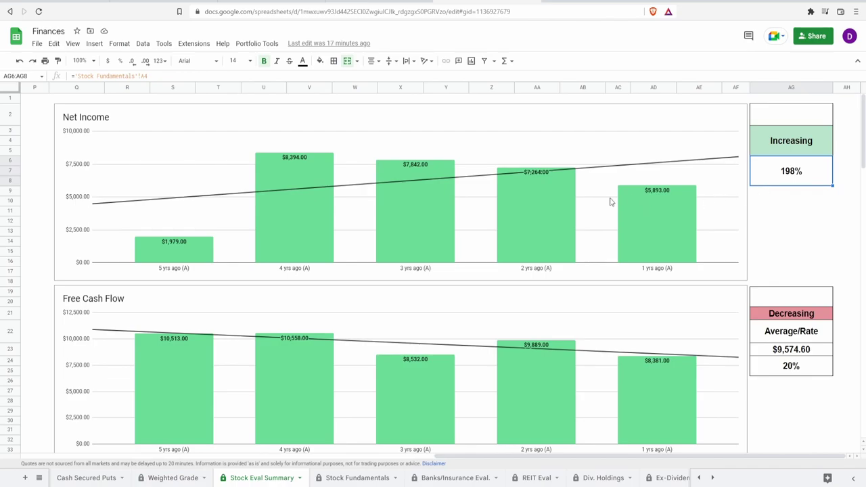
pyautogui.click(180, 218)
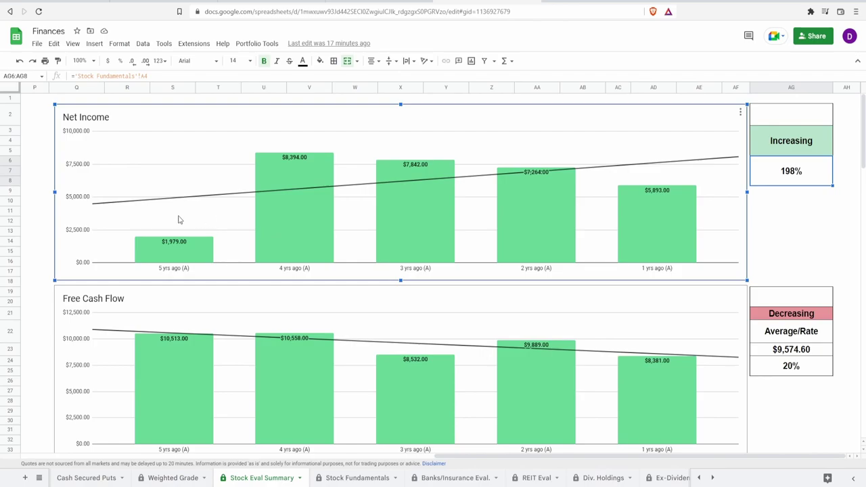
pyautogui.moveTo(183, 246)
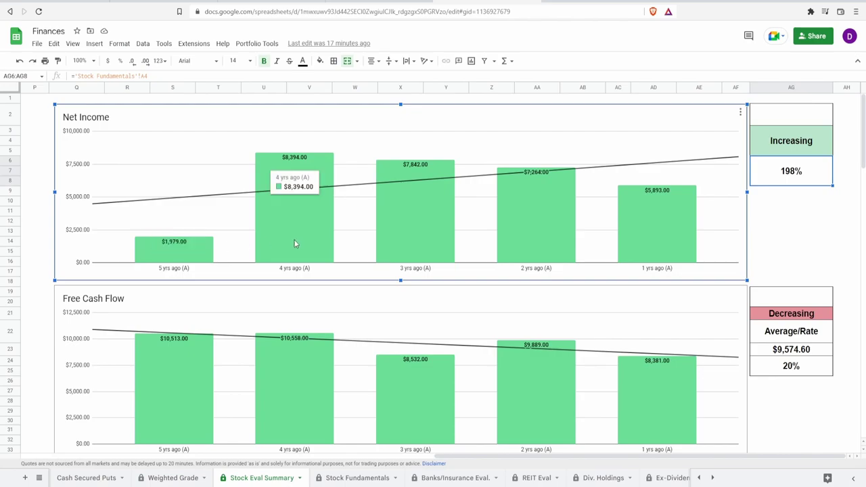
pyautogui.moveTo(334, 243)
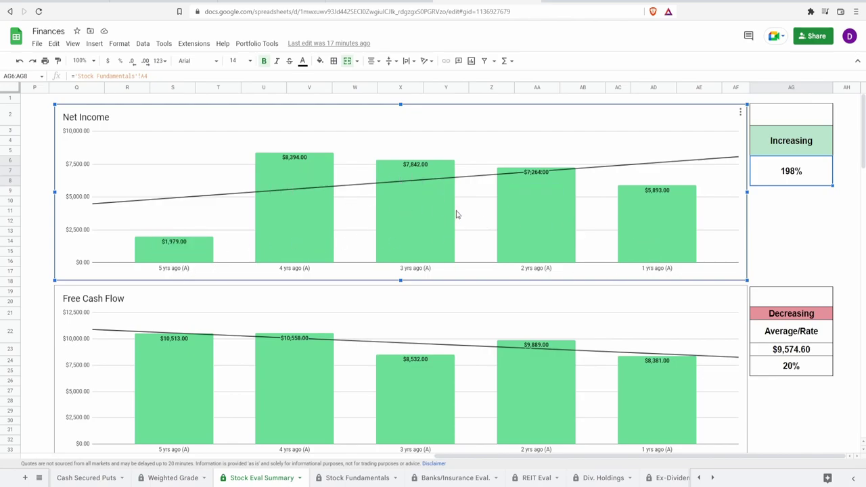
pyautogui.moveTo(656, 220)
pyautogui.moveTo(294, 212)
pyautogui.moveTo(628, 242)
pyautogui.moveTo(689, 236)
# Enter a 60% grade in the box above Net Income's Increasing label.
pyautogui.click(785, 117)
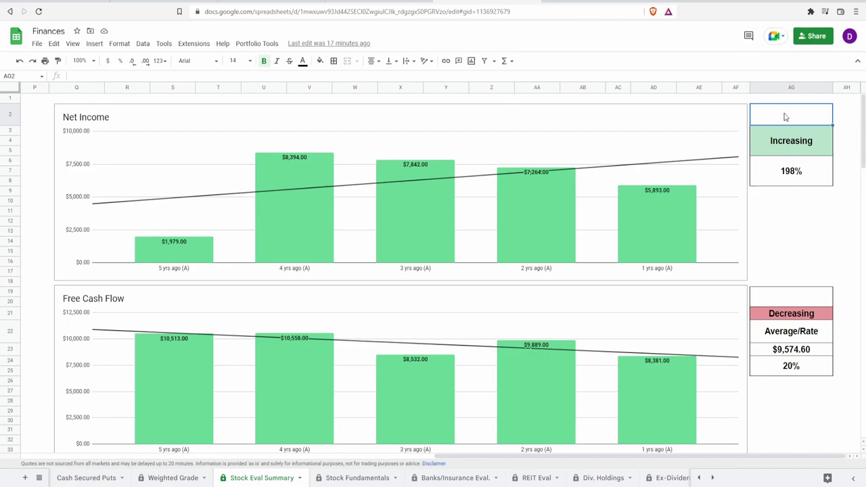
pyautogui.write('60%')
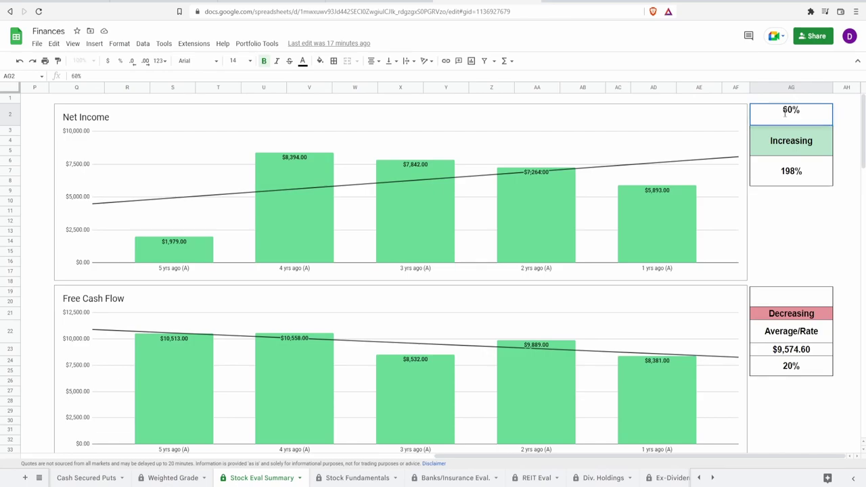
pyautogui.press('Return')
pyautogui.scroll(-3, 653, 211)
pyautogui.click(653, 211)
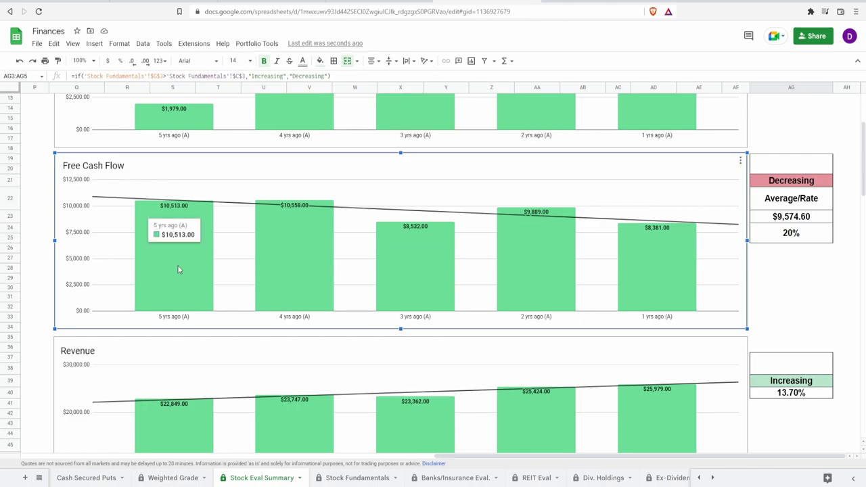
pyautogui.moveTo(677, 309)
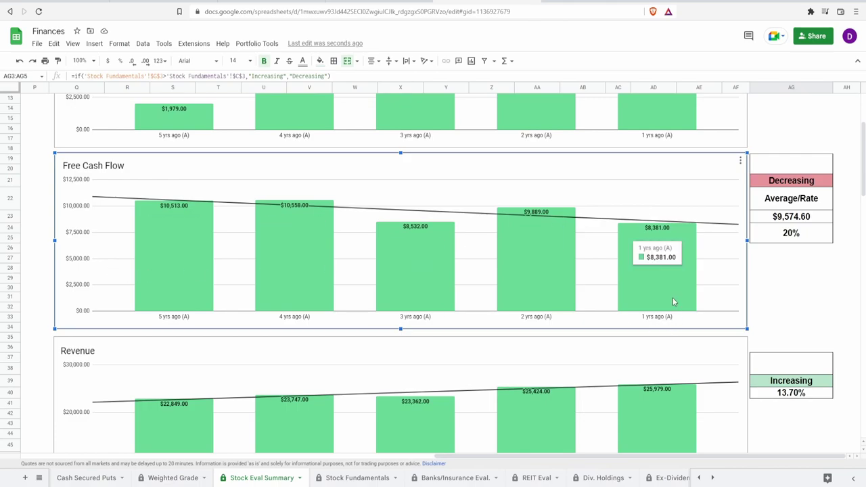
pyautogui.click(785, 237)
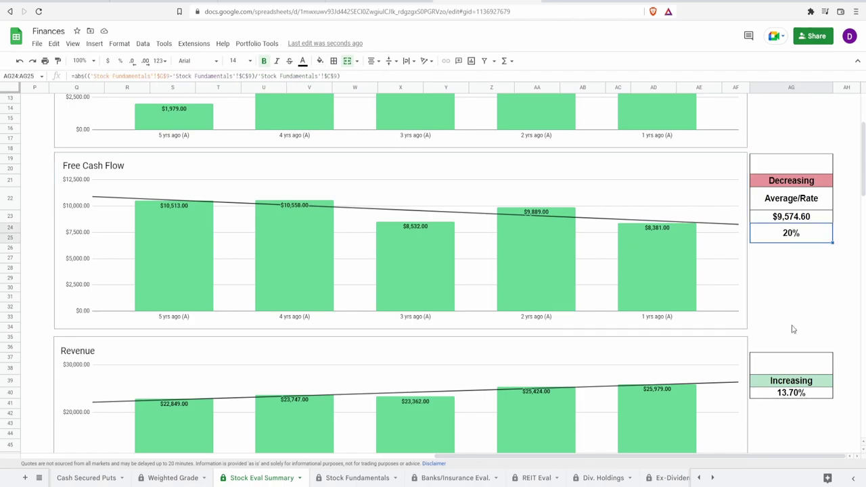
pyautogui.click(810, 223)
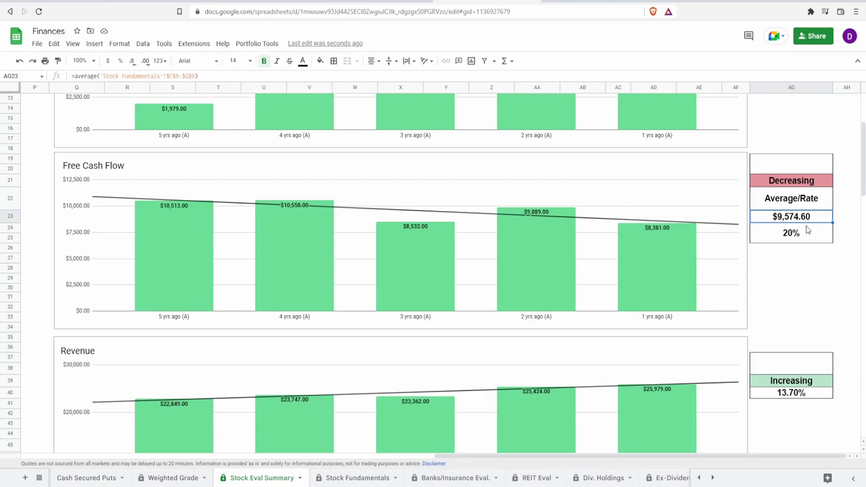
pyautogui.click(167, 258)
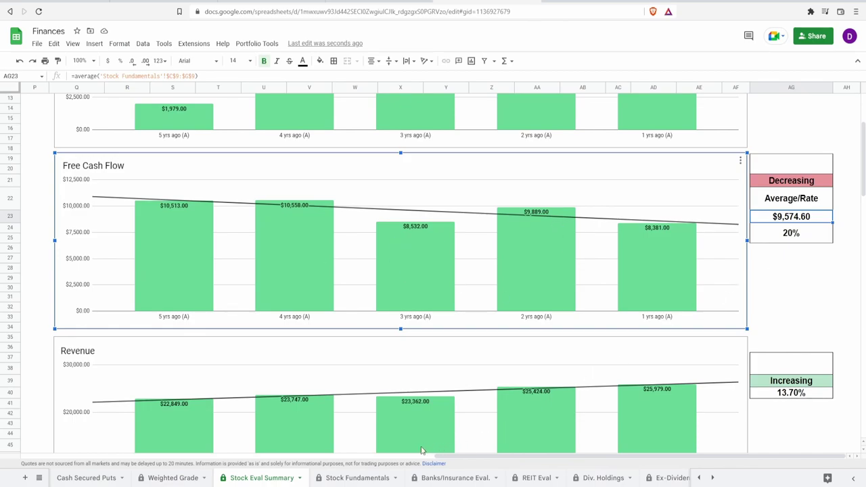
# On Stock Fundamentals, select the Capital Expenditures and five years of Cash from Operations values.
pyautogui.click(386, 479)
pyautogui.click(220, 227)
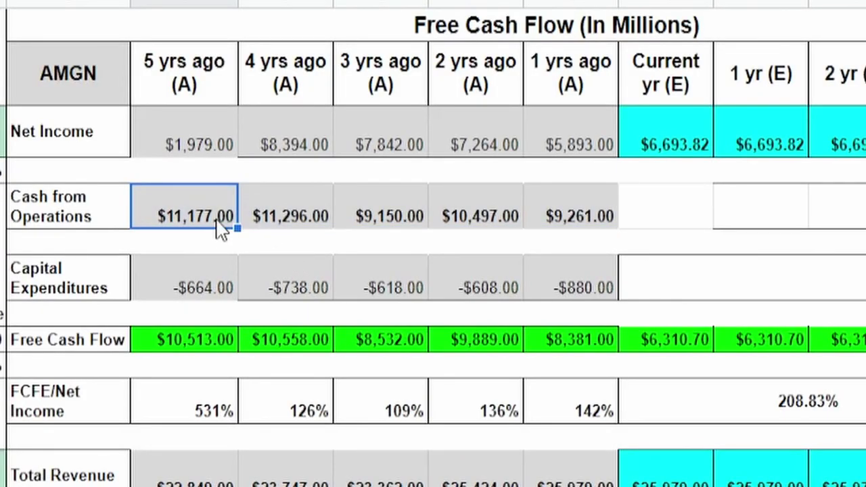
pyautogui.moveTo(199, 300); pyautogui.dragTo(551, 296)
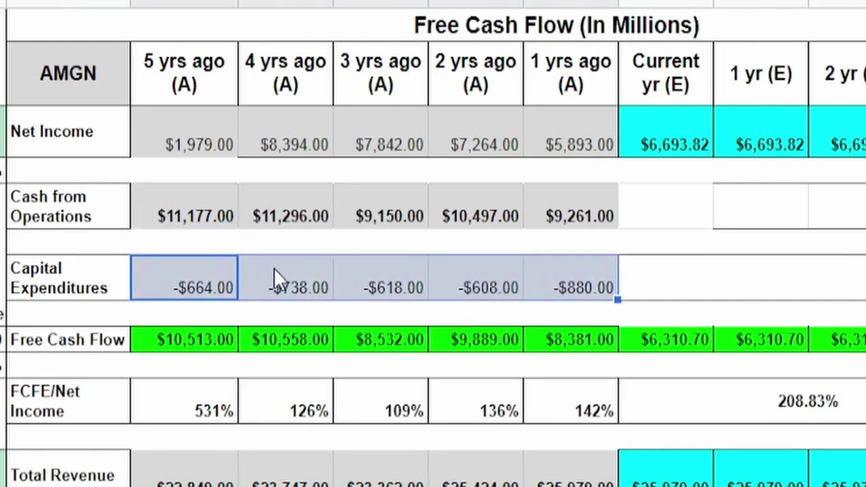
pyautogui.click(189, 212)
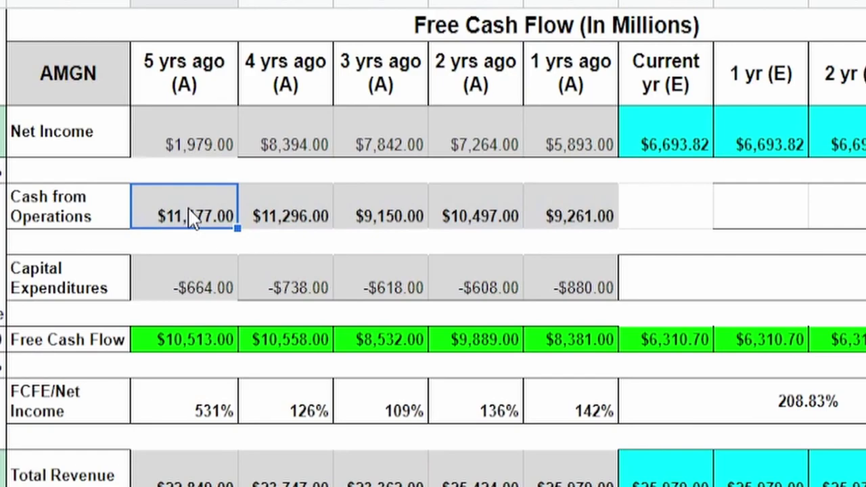
pyautogui.moveTo(201, 216); pyautogui.dragTo(576, 193)
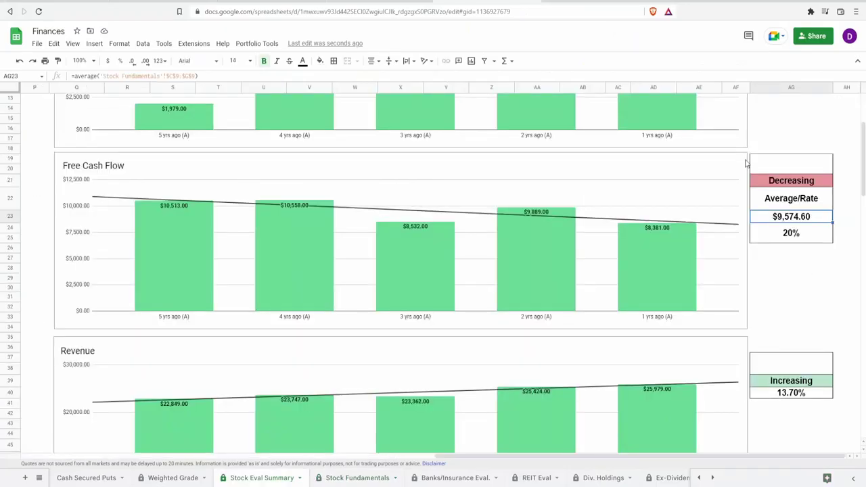
# Enter a 25% Free Cash Flow rate in the box above Decreasing.
pyautogui.click(772, 171)
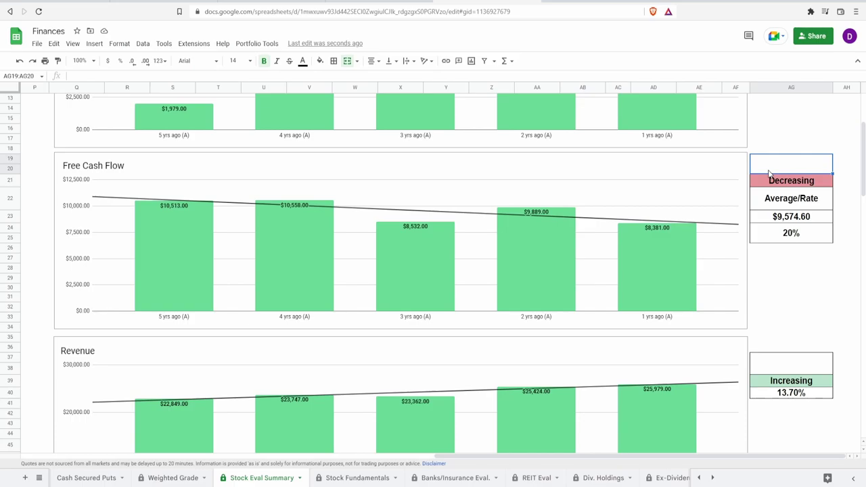
pyautogui.write('25%')
pyautogui.press('Return')
pyautogui.scroll(-5, 621, 331)
# Review the Revenue chart and its 13.70% growth figure.
pyautogui.click(621, 331)
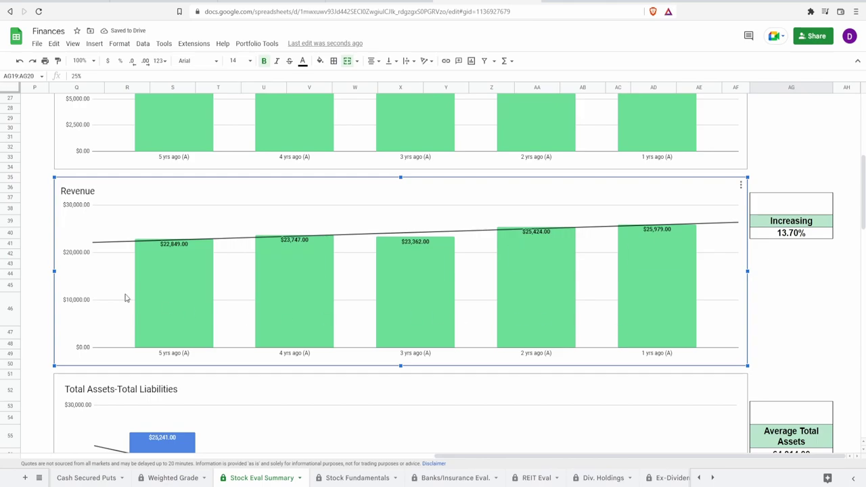
pyautogui.moveTo(149, 293)
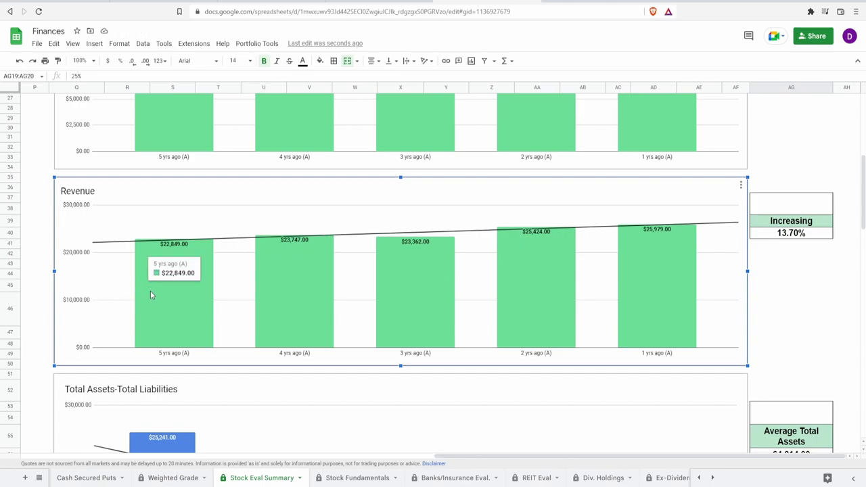
pyautogui.moveTo(685, 331)
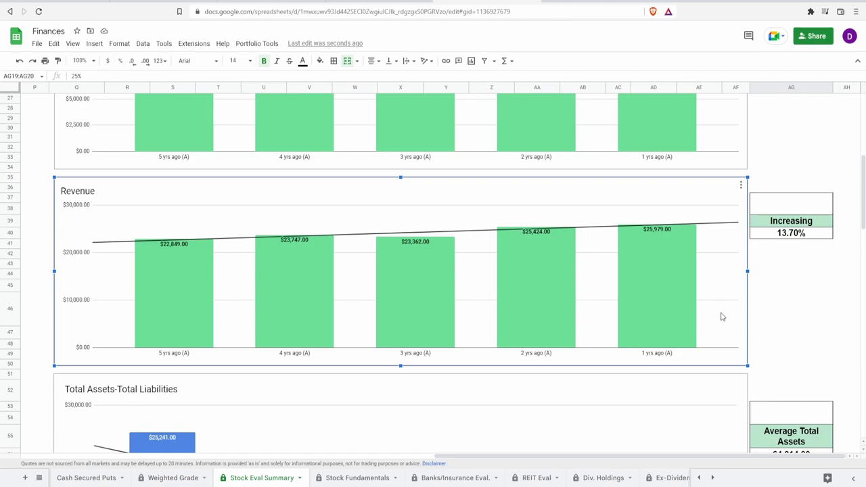
pyautogui.click(793, 235)
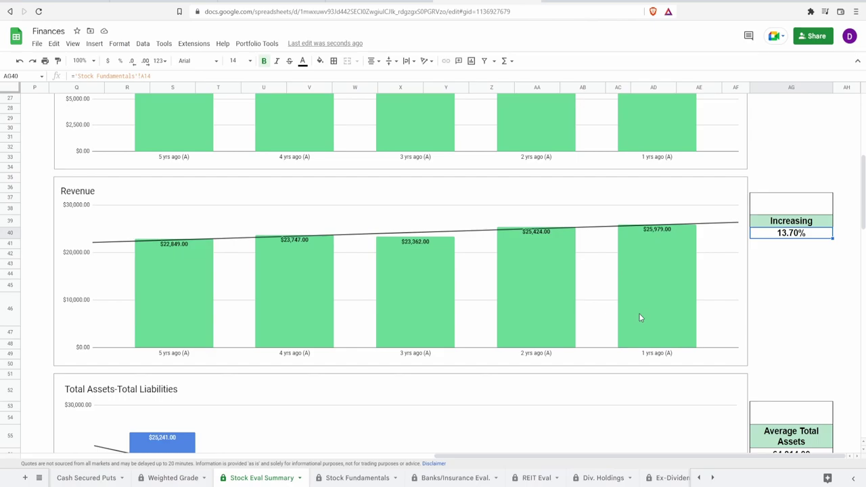
pyautogui.click(277, 298)
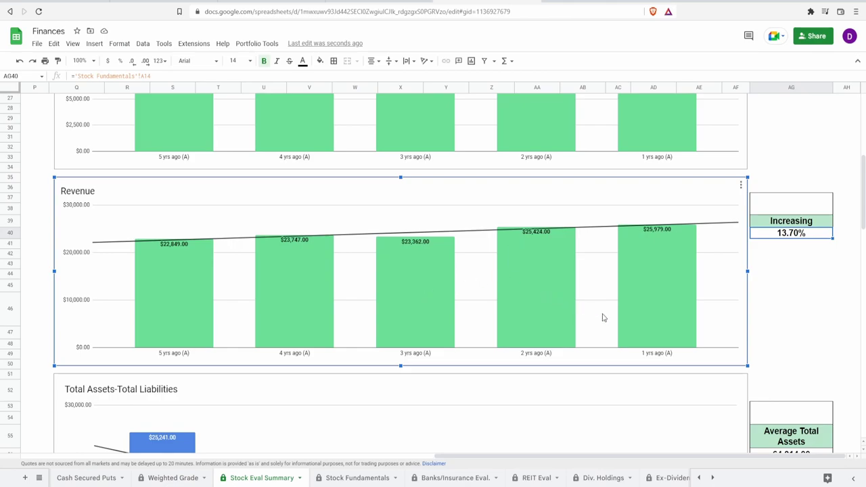
# Start a Revenue rate above Increasing, erasing the mistyped 95.
pyautogui.click(766, 206)
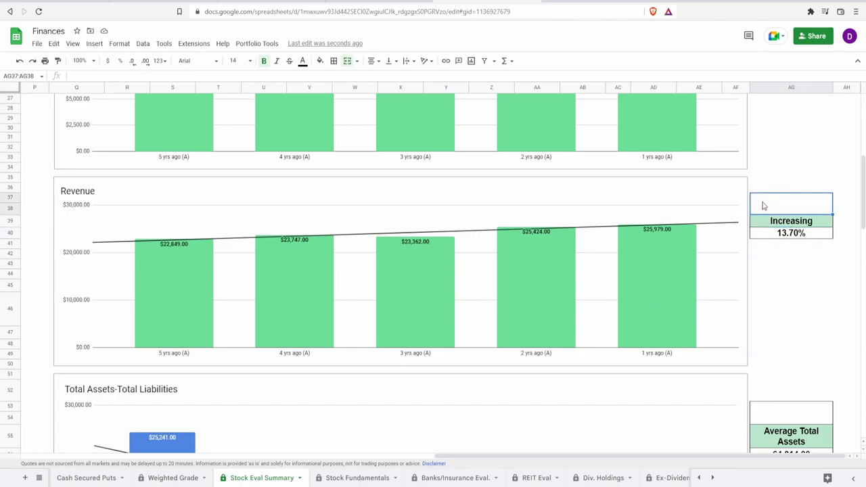
pyautogui.write('95')
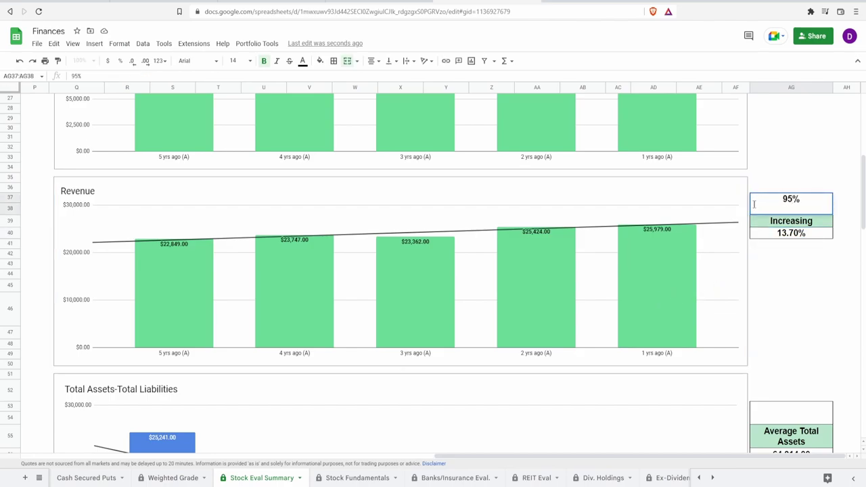
pyautogui.press('BackSpace')
pyautogui.press('BackSpace')
pyautogui.click(285, 287)
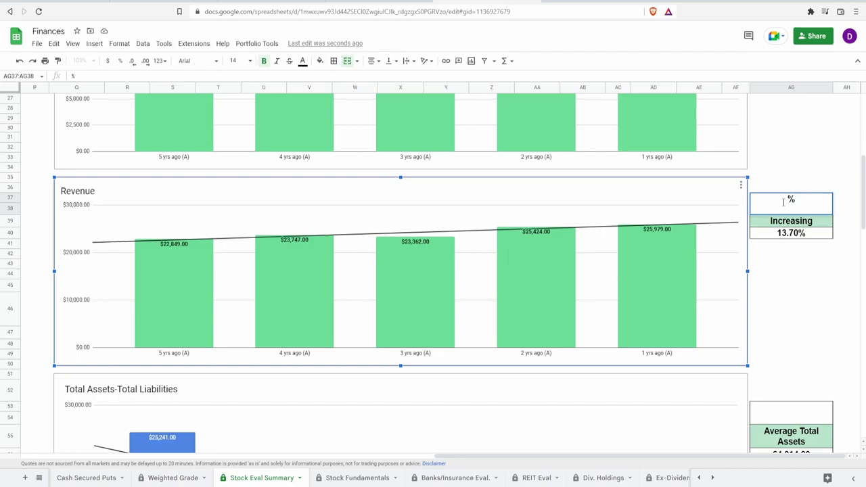
# Enter 97 as Revenue's rate, then select the Total Assets-Total Liabilities chart.
pyautogui.write('97')
pyautogui.press('Return')
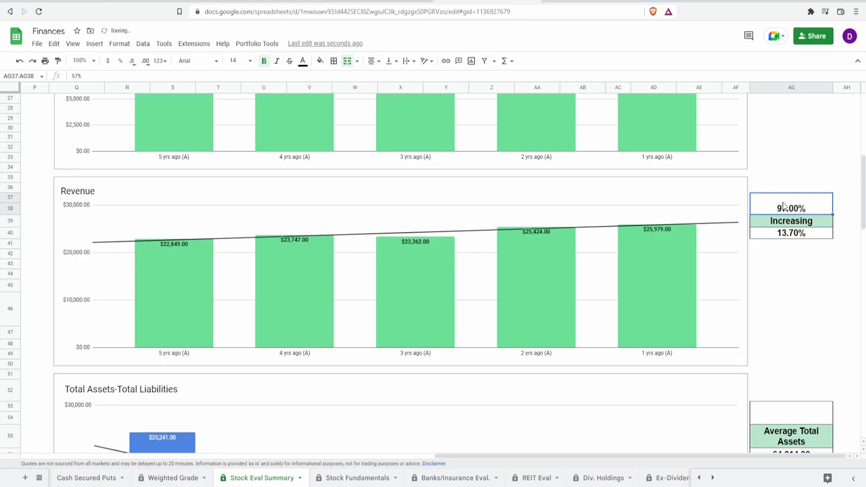
pyautogui.scroll(-5, 316, 196)
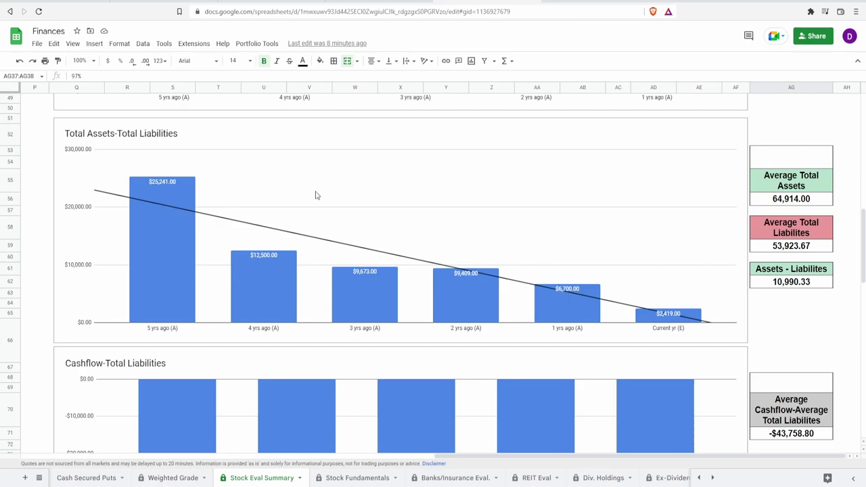
pyautogui.click(655, 322)
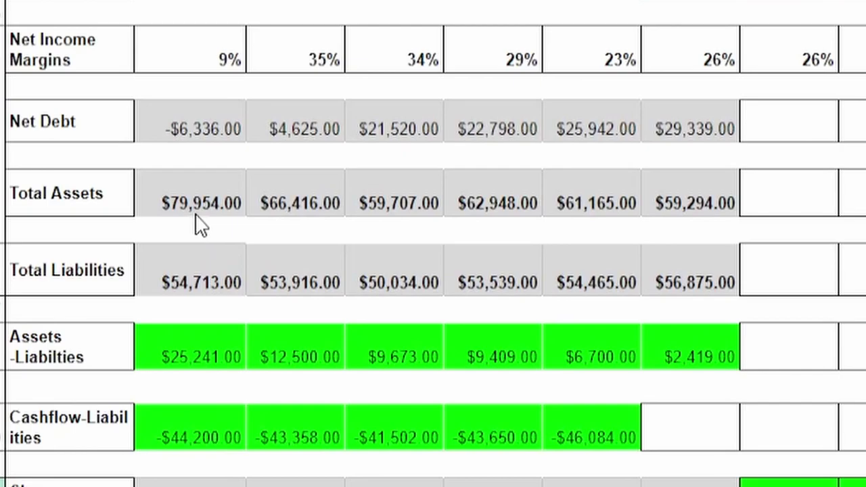
pyautogui.click(205, 267)
pyautogui.click(203, 212)
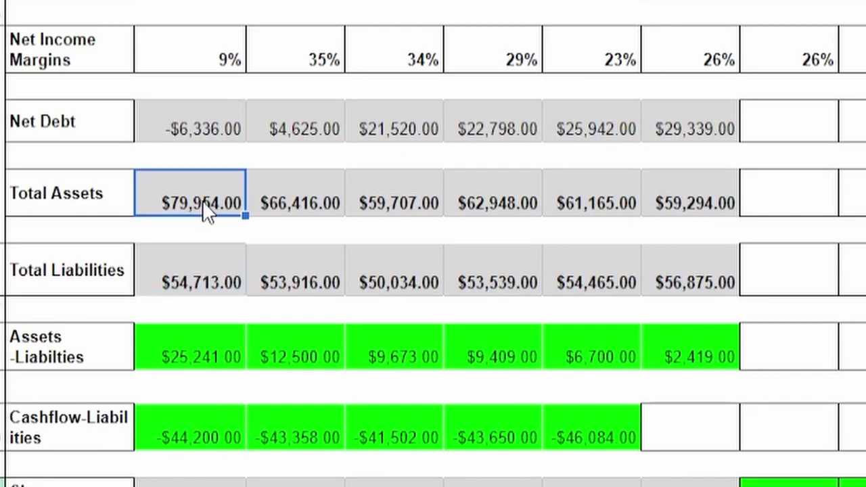
pyautogui.moveTo(203, 201); pyautogui.dragTo(639, 208)
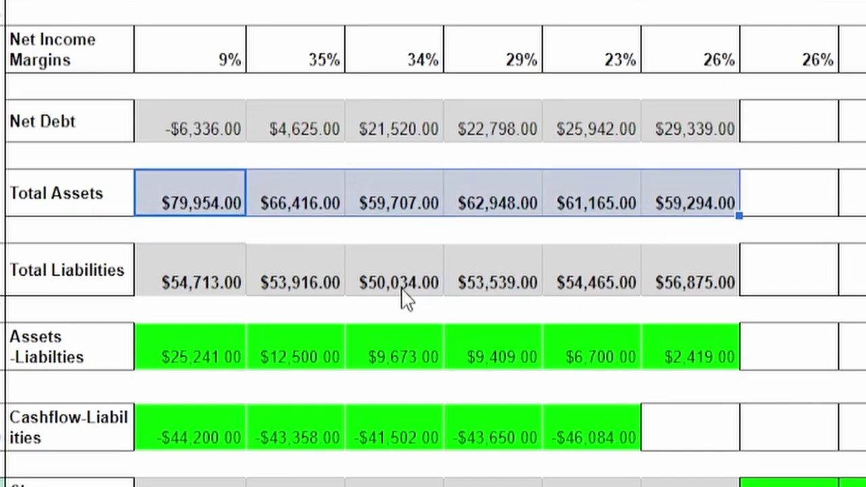
pyautogui.moveTo(166, 277); pyautogui.dragTo(721, 294)
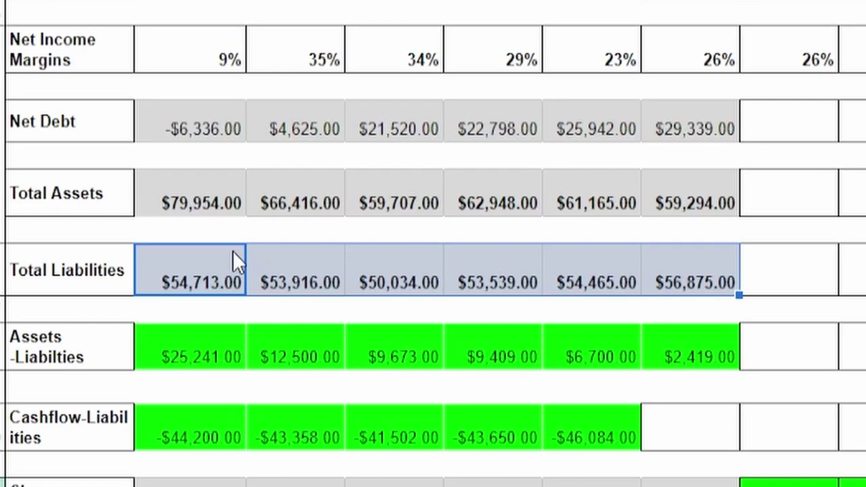
pyautogui.click(213, 197)
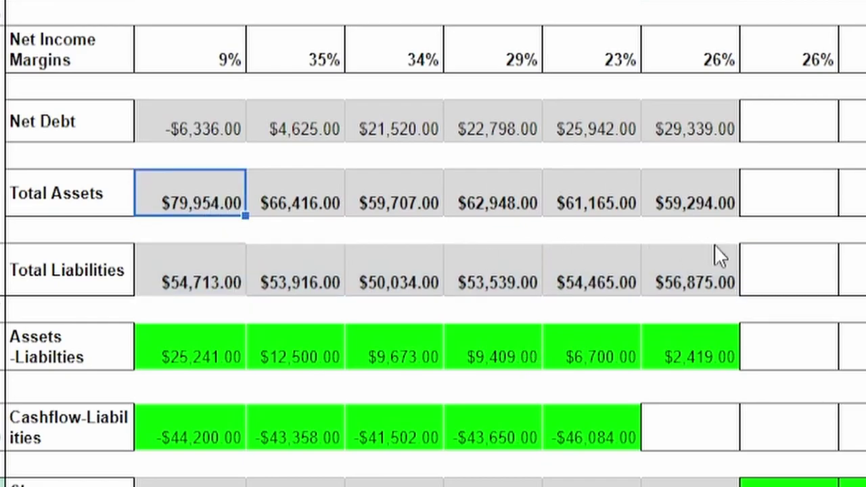
pyautogui.click(700, 210)
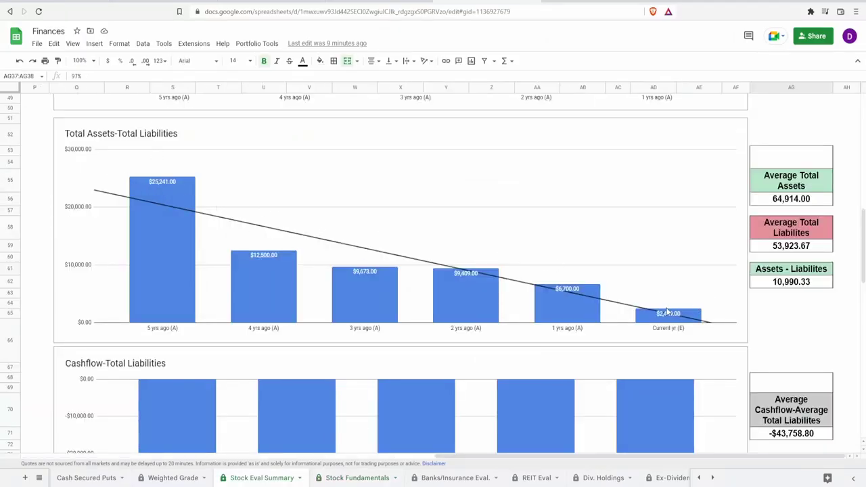
# Check the Average Total Assets, Average Total Liabilities and Assets - Liabilities formulas.
pyautogui.click(783, 205)
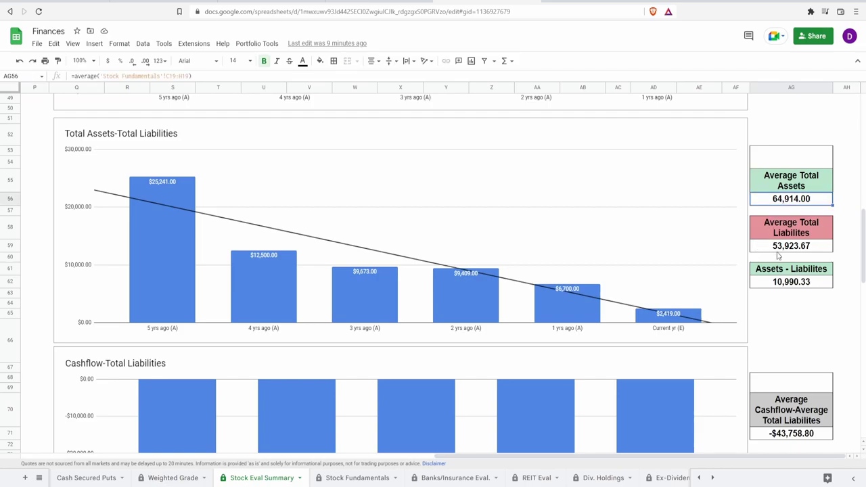
pyautogui.click(786, 248)
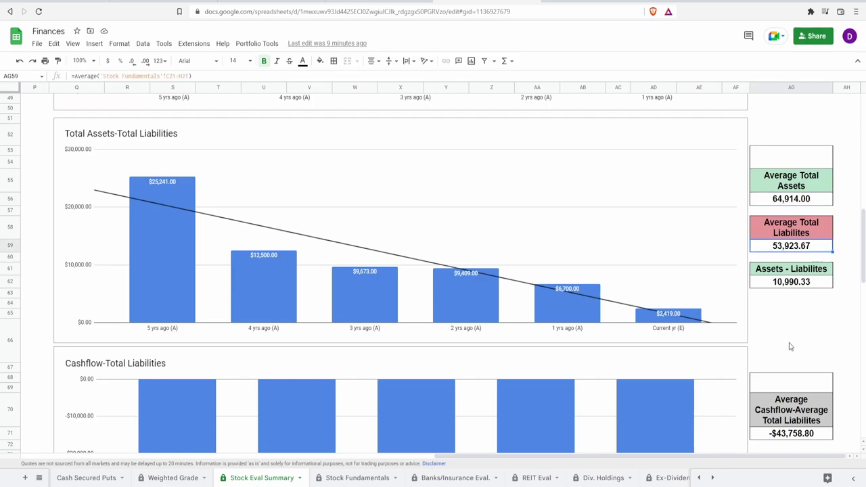
pyautogui.click(803, 289)
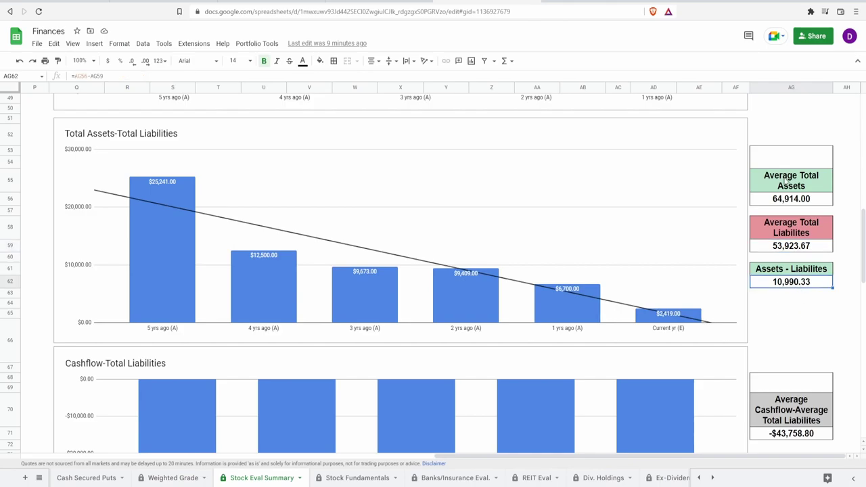
# Enter a 20% rate in the box above Average Total Assets.
pyautogui.click(789, 168)
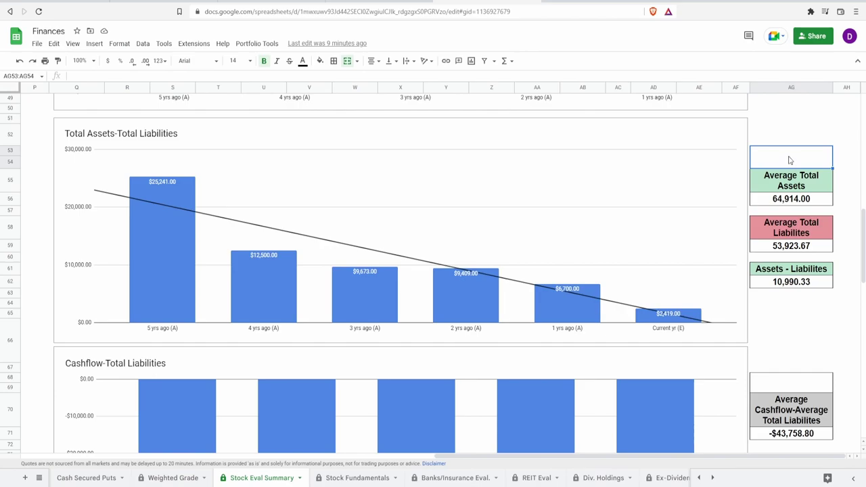
pyautogui.write('20%')
pyautogui.press('Return')
pyautogui.scroll(-3, 609, 318)
pyautogui.click(591, 322)
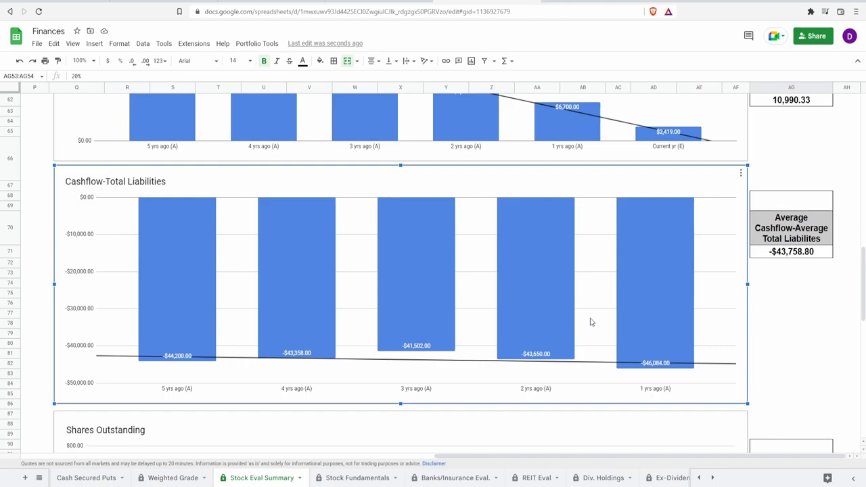
# Review the Cashflow-Total Liabilities chart and its -$43,758.80 average.
pyautogui.moveTo(653, 321)
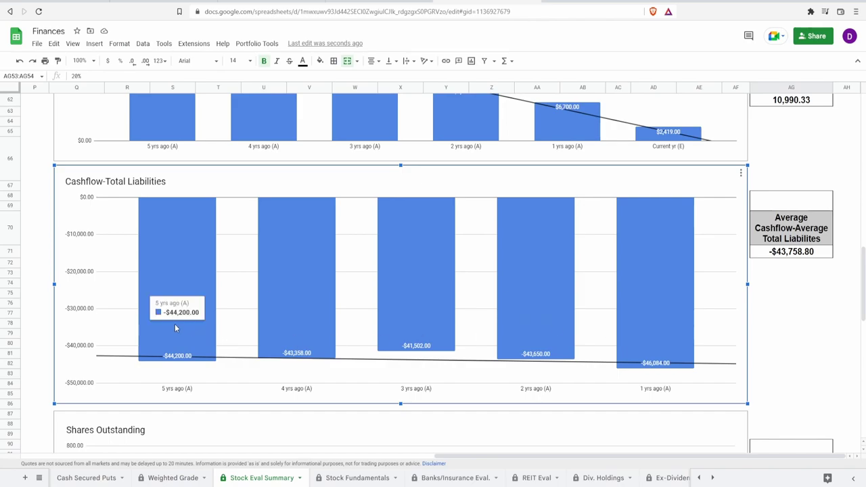
pyautogui.moveTo(191, 342)
pyautogui.moveTo(269, 311)
pyautogui.moveTo(448, 332)
pyautogui.moveTo(523, 324)
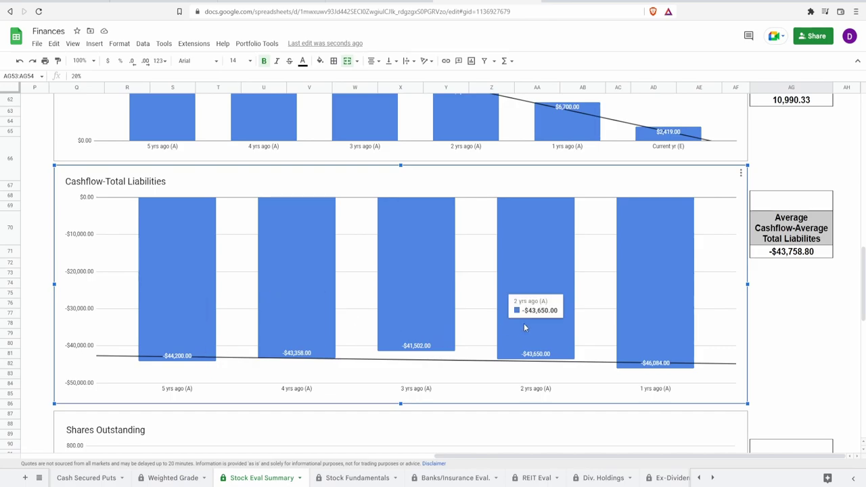
pyautogui.moveTo(663, 355)
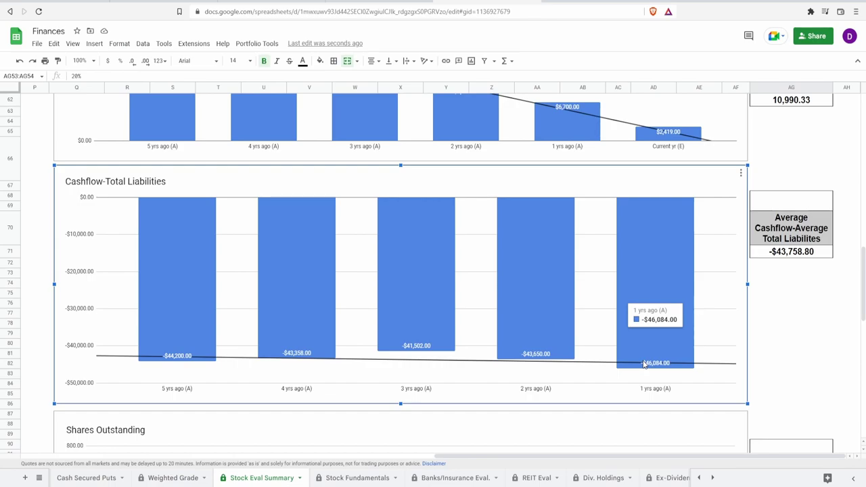
pyautogui.click(775, 255)
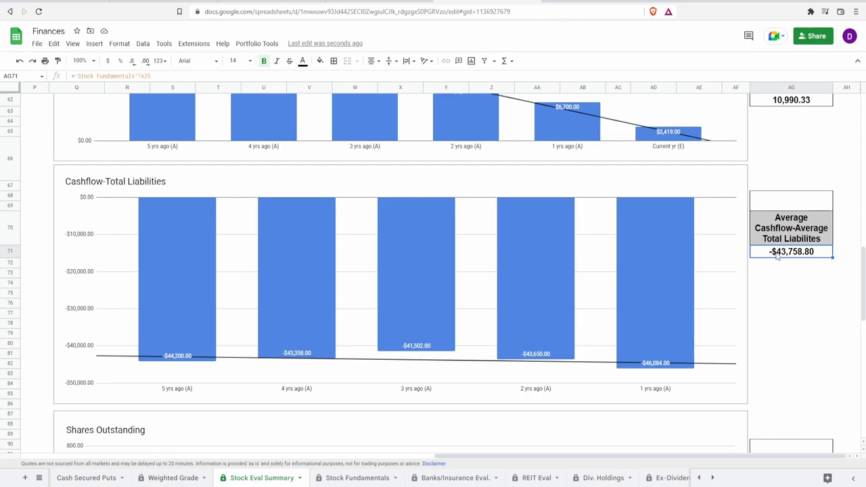
# Enter a 45% grade in the cell above the cashflow average.
pyautogui.click(778, 205)
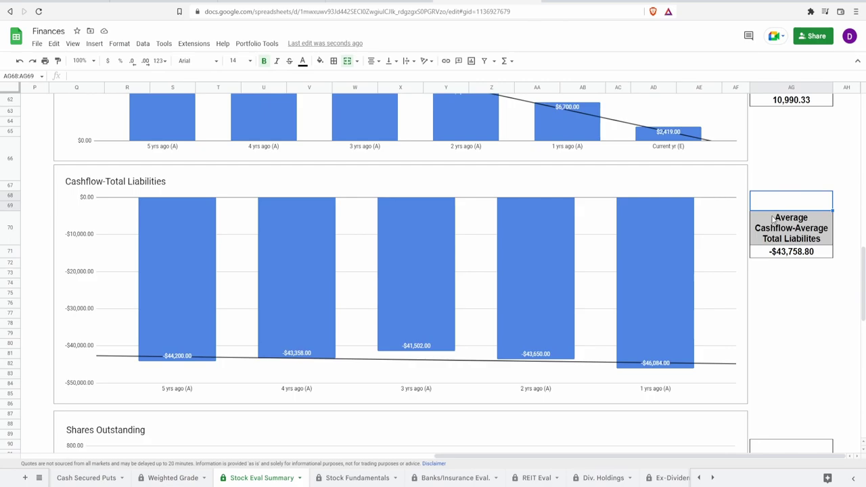
pyautogui.scroll(5, 784, 245)
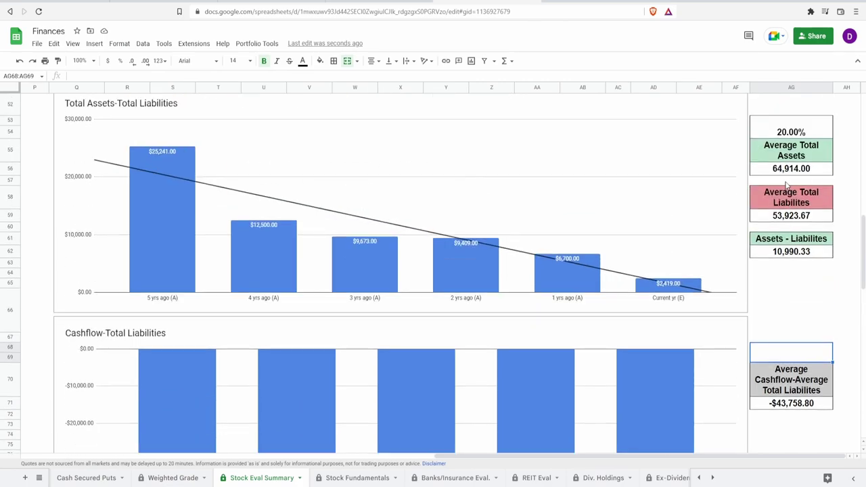
pyautogui.scroll(-4, 805, 196)
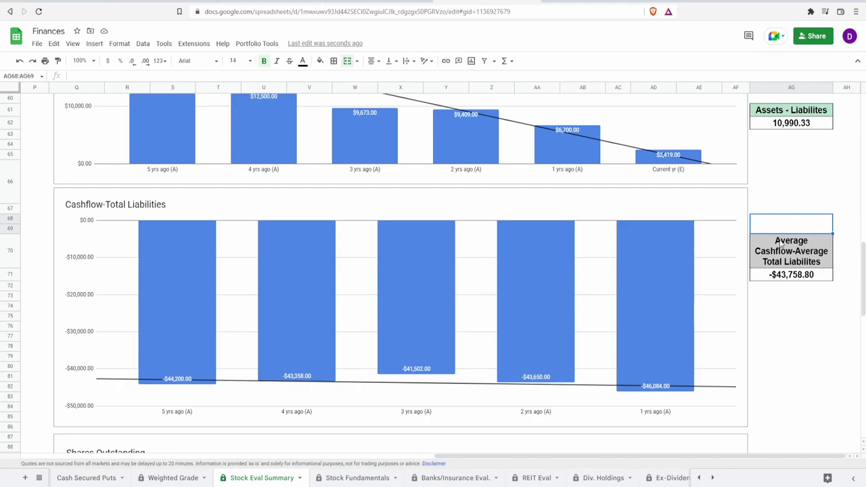
pyautogui.write('45%')
pyautogui.press('Return')
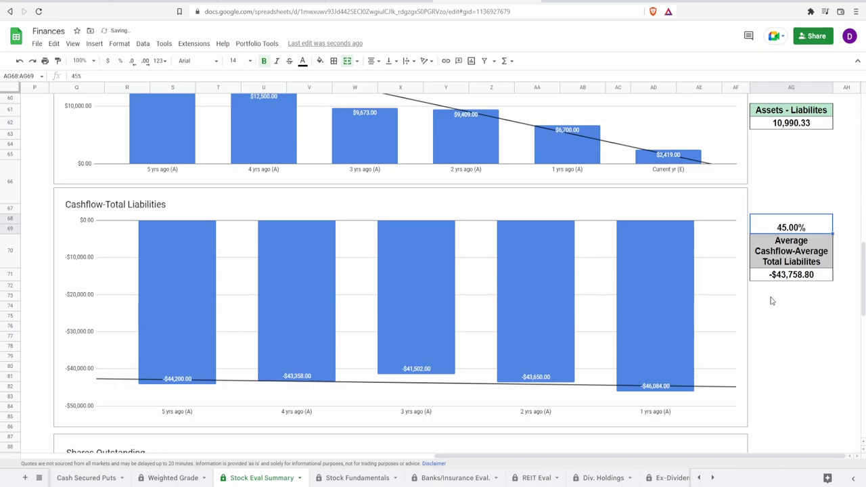
# Review the Shares Outstanding chart and its 5-year and year-over-year change formulas.
pyautogui.scroll(-5, 777, 337)
pyautogui.click(728, 361)
pyautogui.moveTo(690, 352)
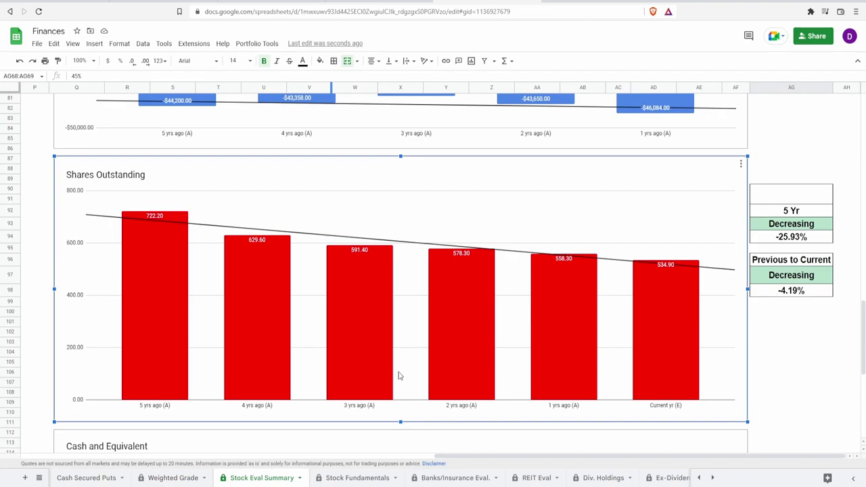
pyautogui.moveTo(391, 391)
pyautogui.click(788, 235)
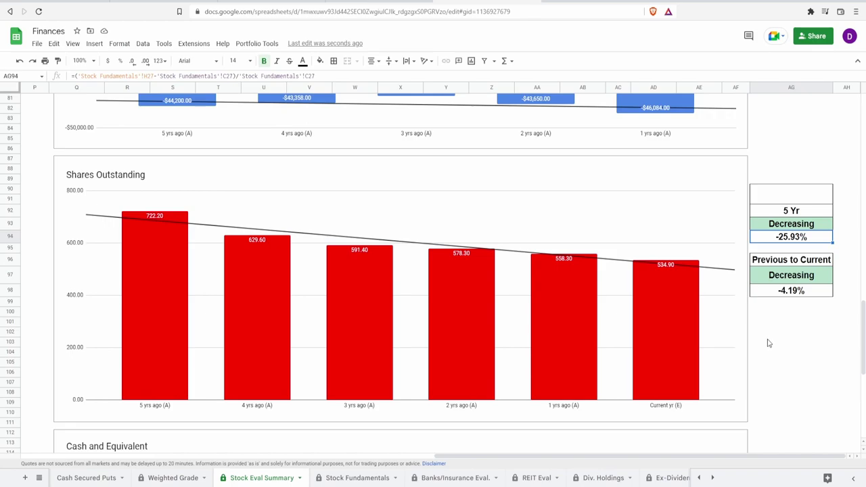
pyautogui.click(786, 293)
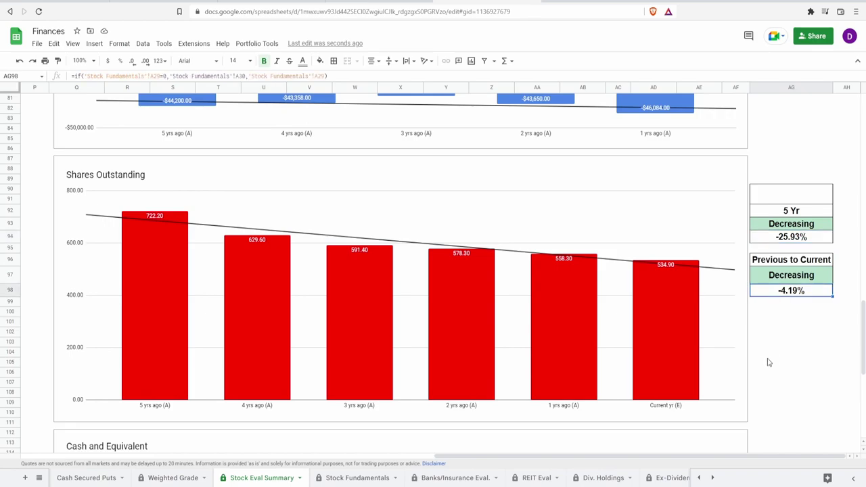
pyautogui.click(583, 355)
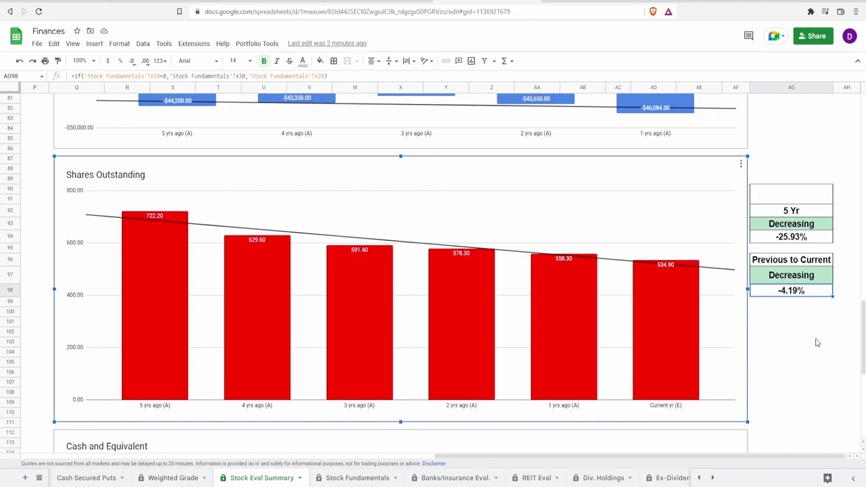
pyautogui.moveTo(228, 250)
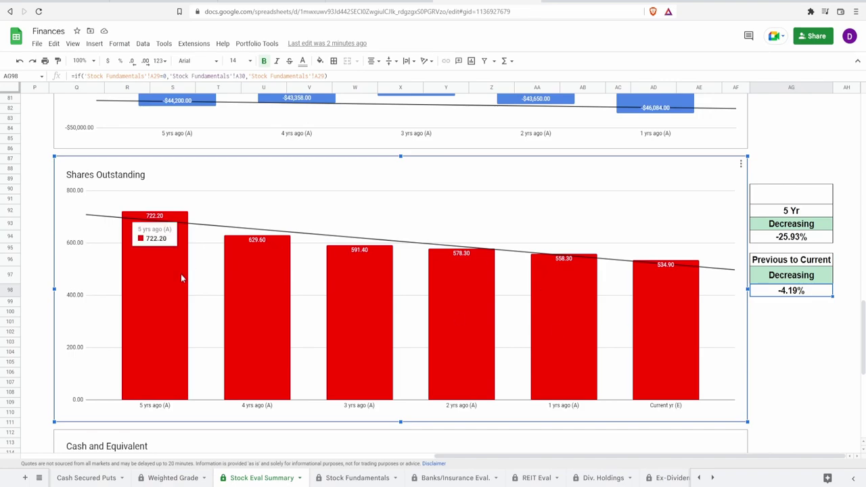
pyautogui.moveTo(340, 301)
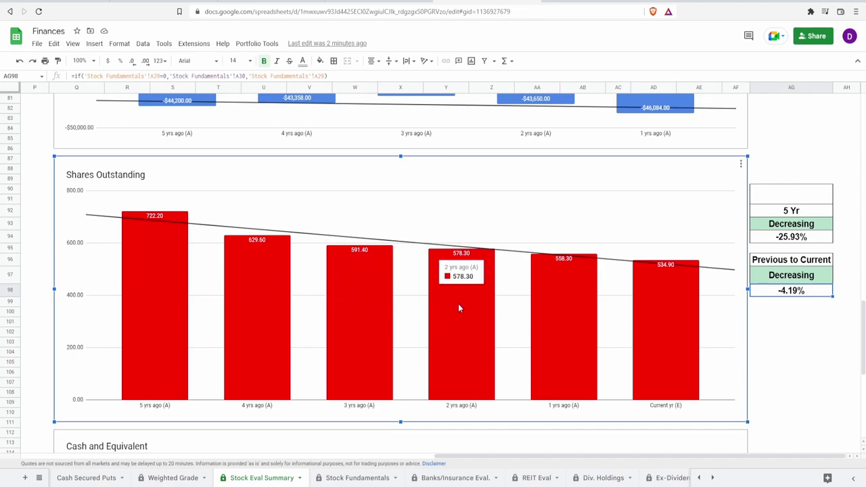
# Enter a 100% grade above the 5 Yr label, then select the Cash and Equivalent chart.
pyautogui.click(780, 198)
pyautogui.write('100')
pyautogui.press('Return')
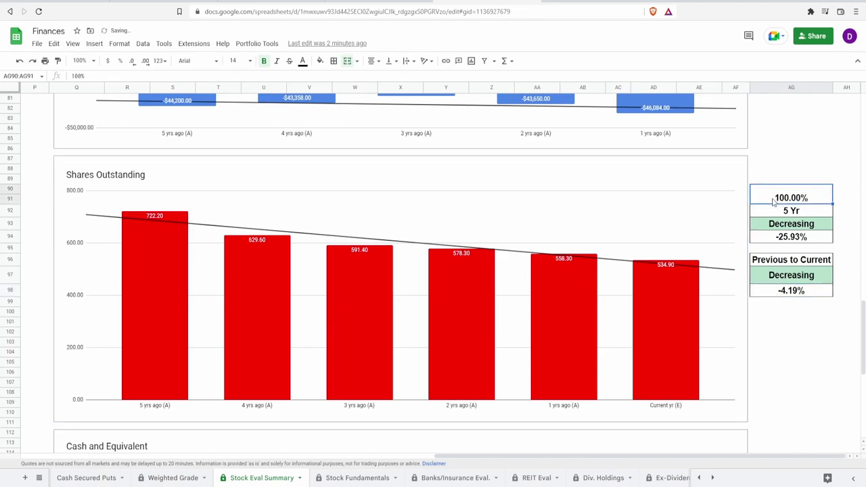
pyautogui.scroll(-5, 584, 331)
pyautogui.click(590, 329)
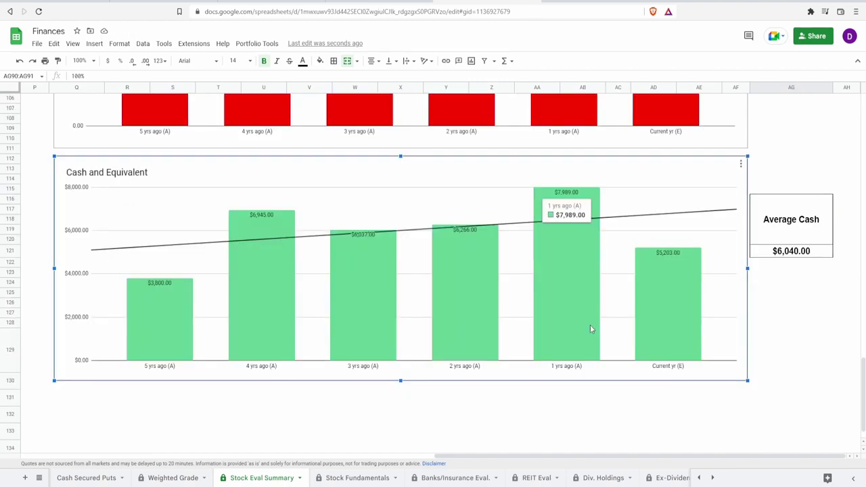
pyautogui.moveTo(665, 332)
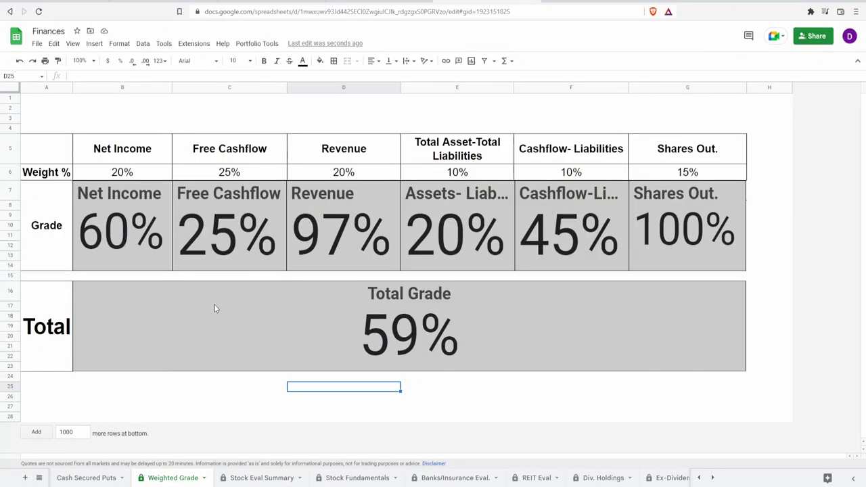
# Review each category's grade chart (60%, 25%, 97%, 20%, 45%, 100%) and the 59% Total Grade.
pyautogui.click(150, 257)
pyautogui.click(232, 251)
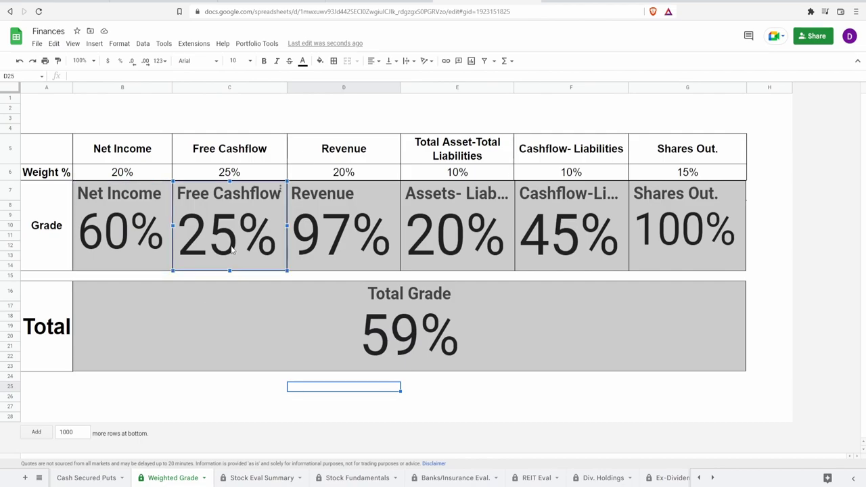
pyautogui.click(331, 220)
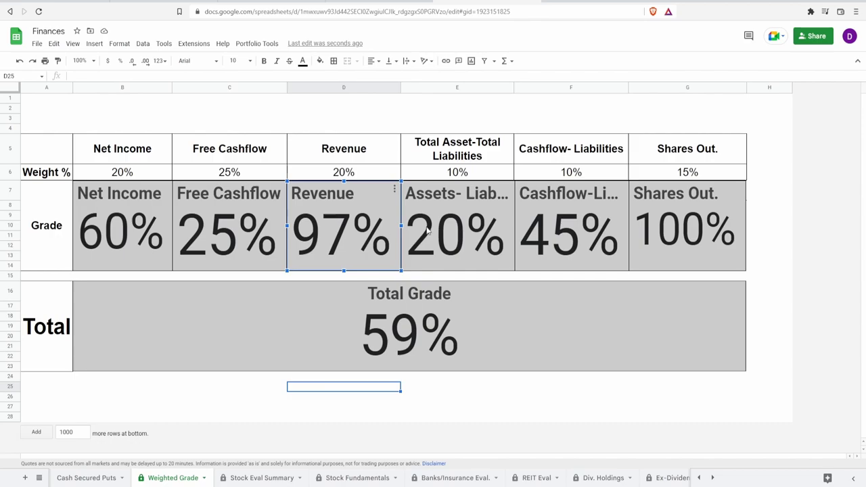
pyautogui.click(451, 219)
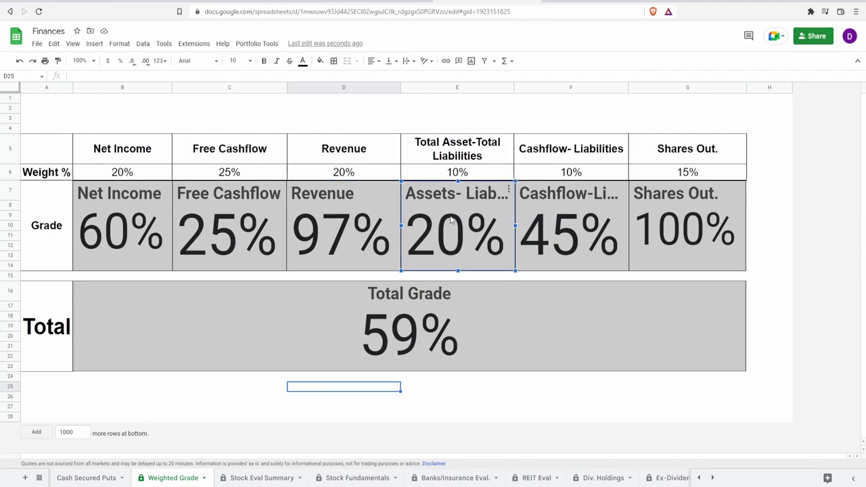
pyautogui.click(548, 209)
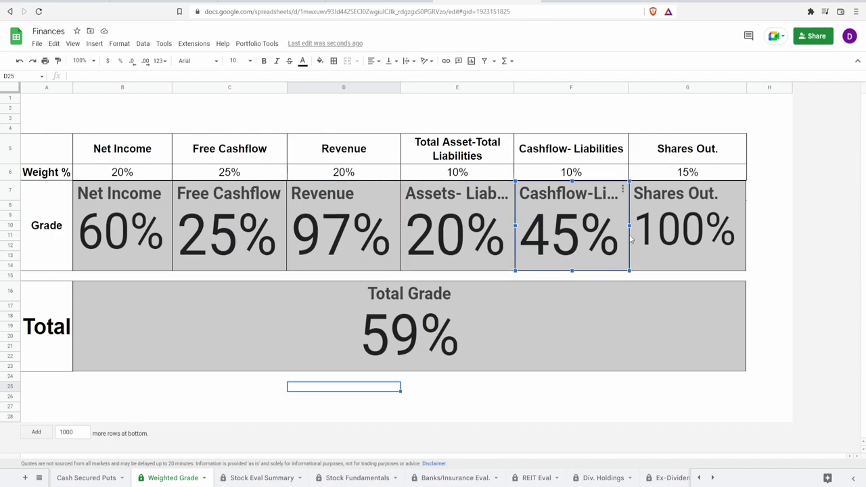
pyautogui.click(648, 250)
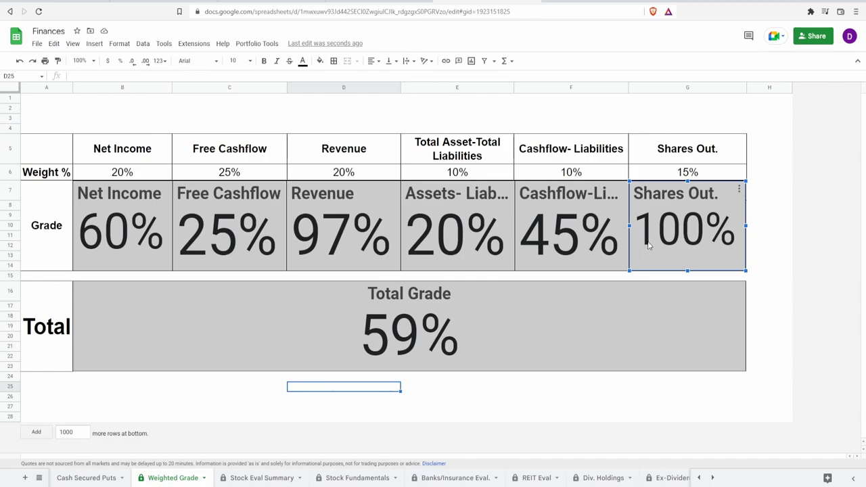
pyautogui.click(516, 348)
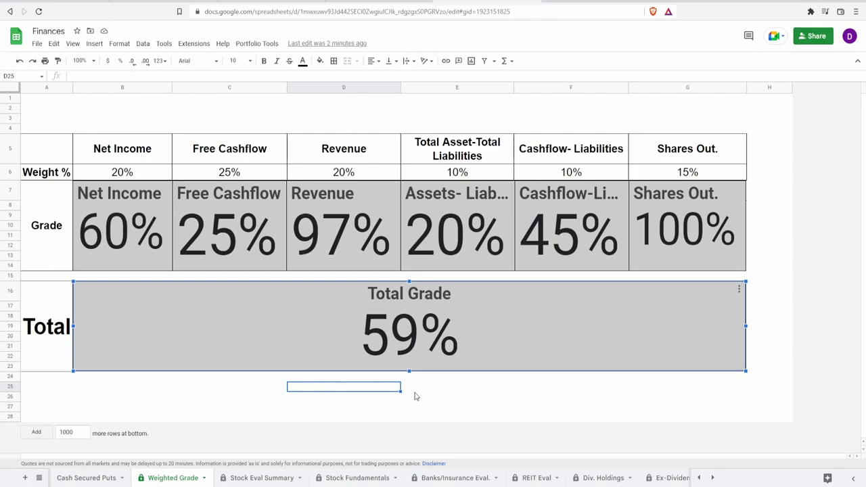
# On Stock Eval Summary, review the Low Assumption headings: Revenue Growth, Share Buy Back, Required Return.
pyautogui.click(262, 478)
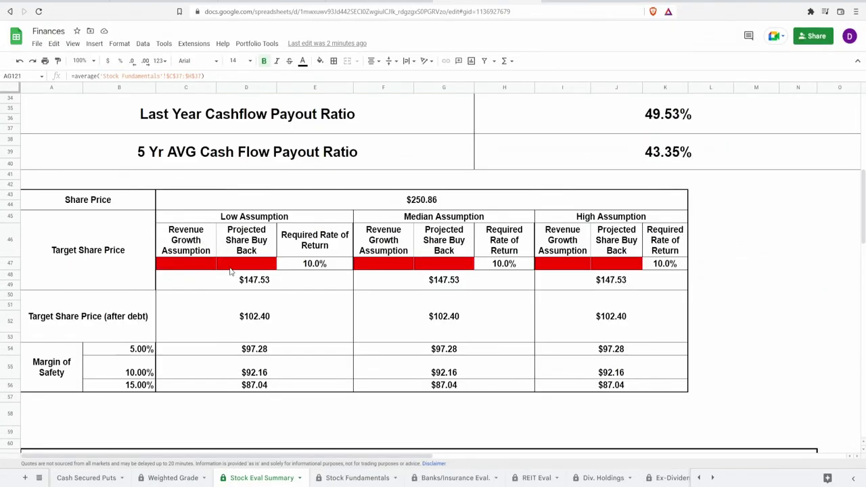
pyautogui.click(286, 217)
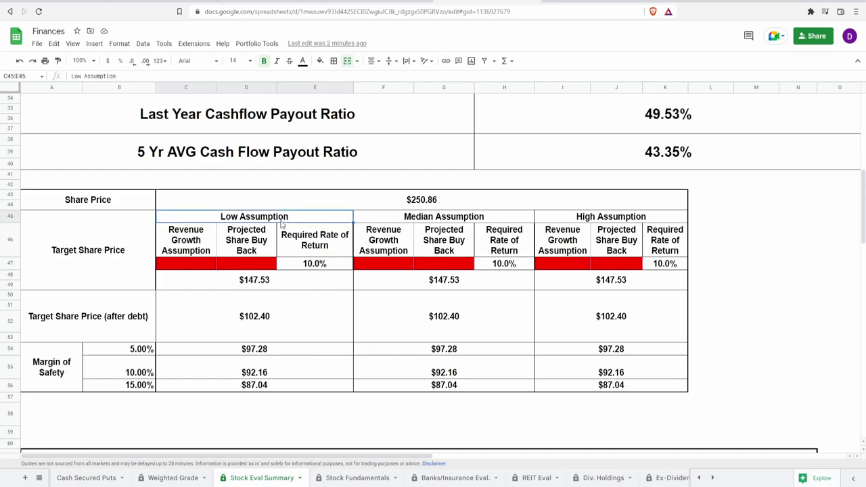
pyautogui.click(211, 253)
pyautogui.click(242, 249)
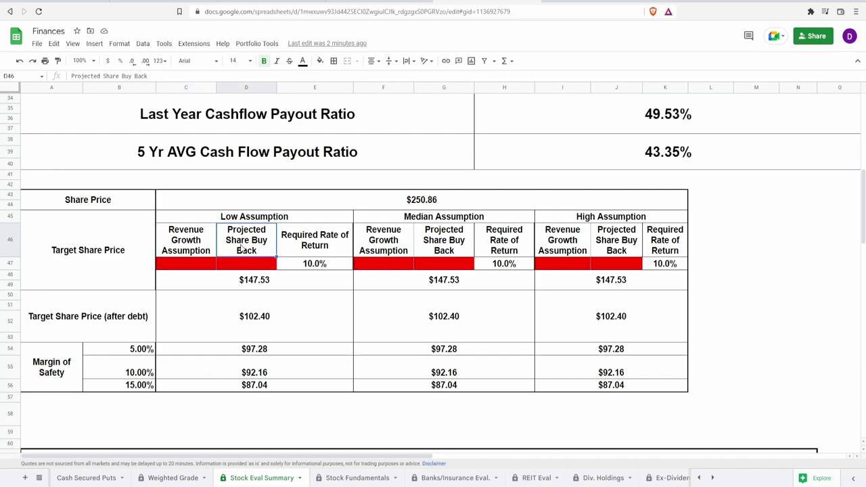
pyautogui.click(304, 244)
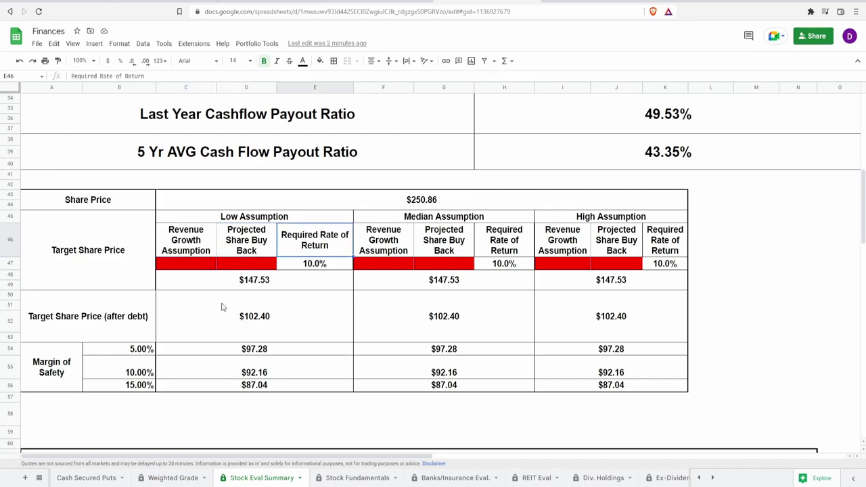
pyautogui.click(203, 252)
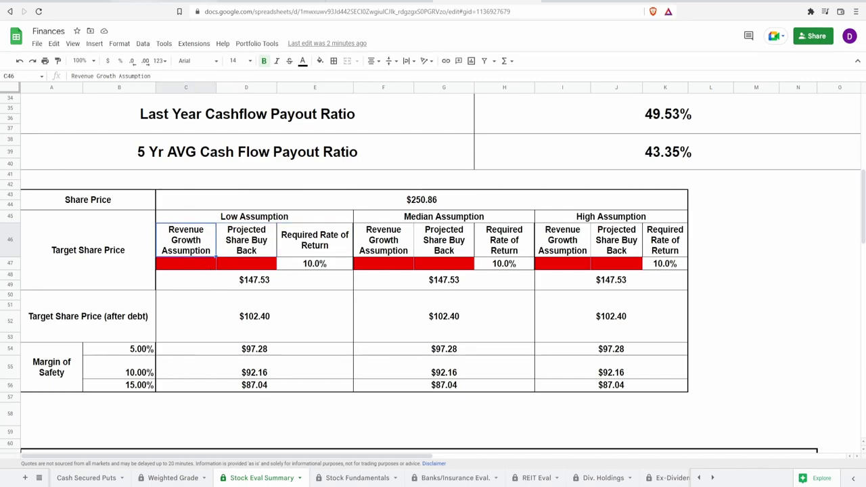
# Bring up Seeking Alpha's AMGN Growth page showing 3.53% YoY and 2.31% forward revenue growth.
pyautogui.click(145, 2)
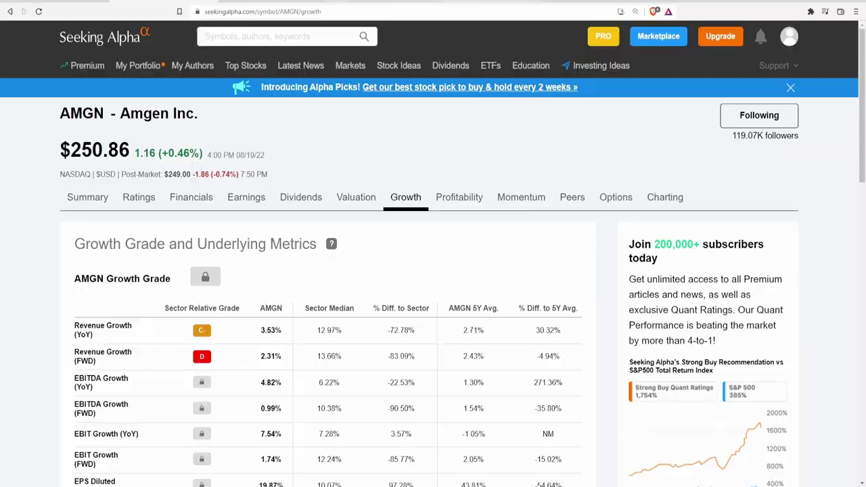
# Enter revenue growth assumptions of 2%, 3% and 4% for Low, Median and High.
pyautogui.click(492, 2)
pyautogui.click(209, 267)
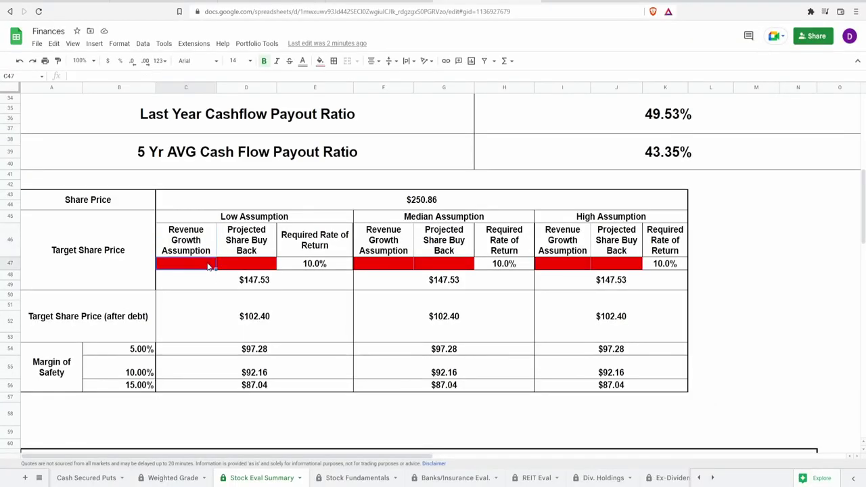
pyautogui.write('2')
pyautogui.press('Tab')
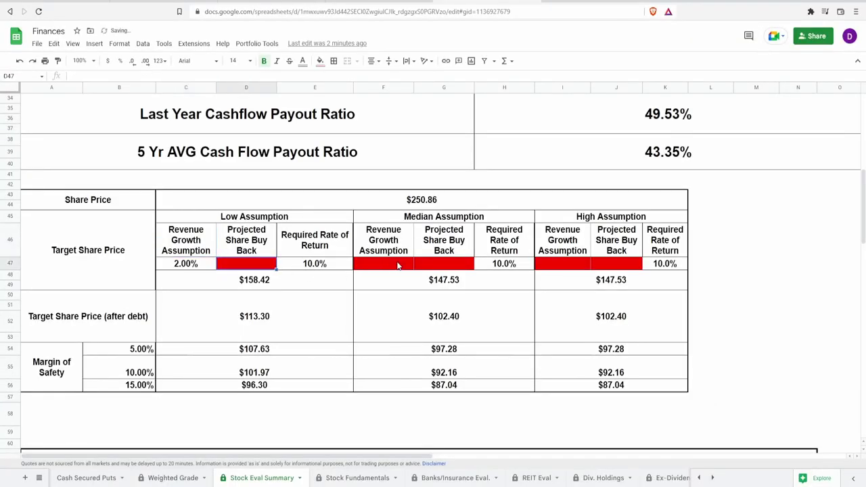
pyautogui.click(398, 265)
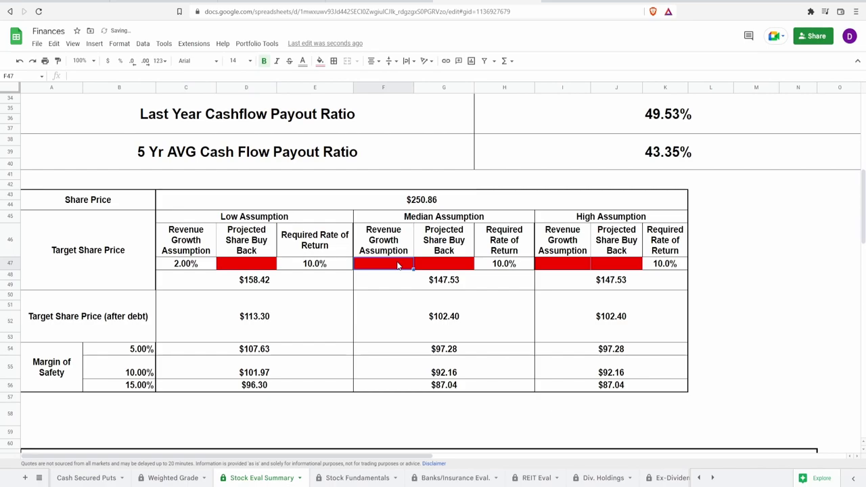
pyautogui.write('3%')
pyautogui.click(572, 267)
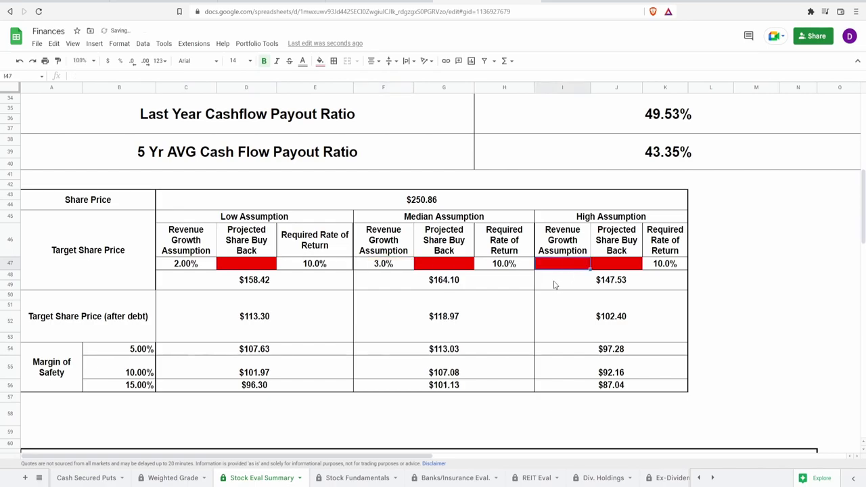
pyautogui.write('4%')
pyautogui.press('Return')
pyautogui.click(264, 268)
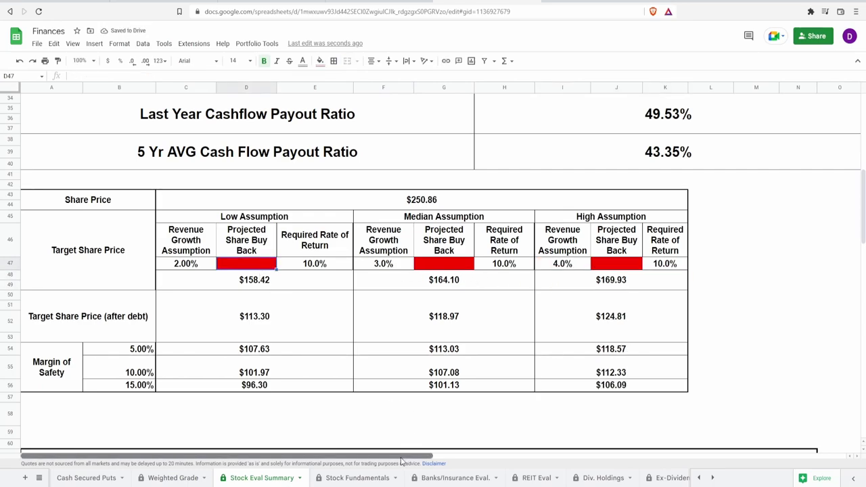
# Inspect the Shares Outstanding chart's 5-year and previous-to-current share change formulas in AG94 and AG98.
pyautogui.moveTo(405, 463); pyautogui.dragTo(841, 425)
pyautogui.scroll(-10, 838, 379)
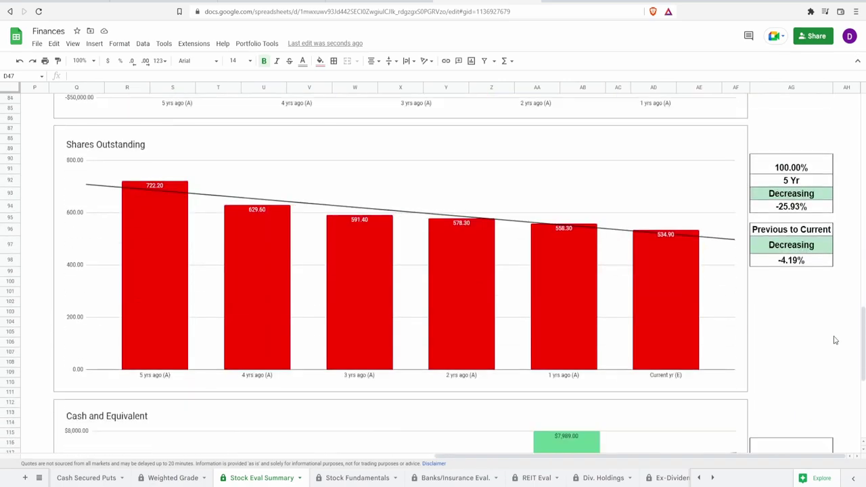
pyautogui.scroll(5, 834, 334)
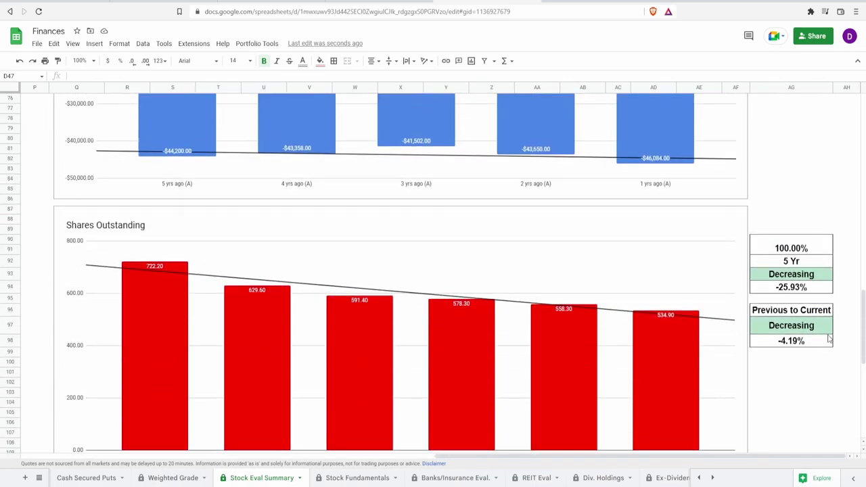
pyautogui.click(791, 263)
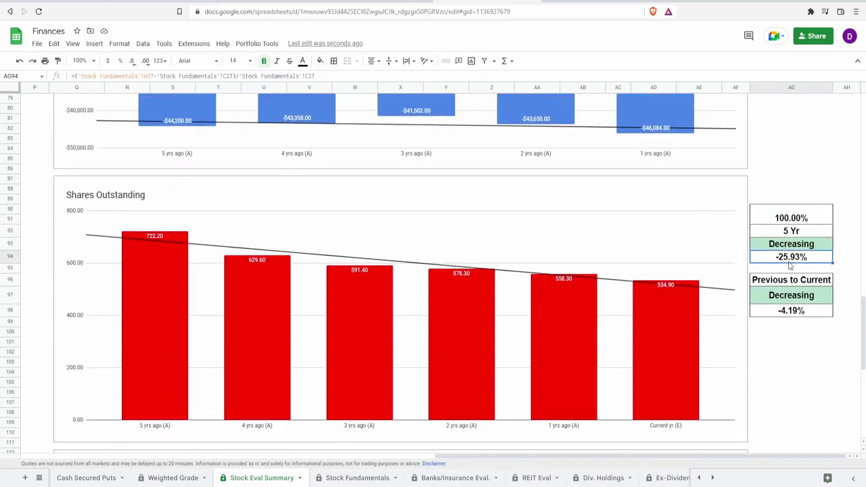
pyautogui.click(788, 315)
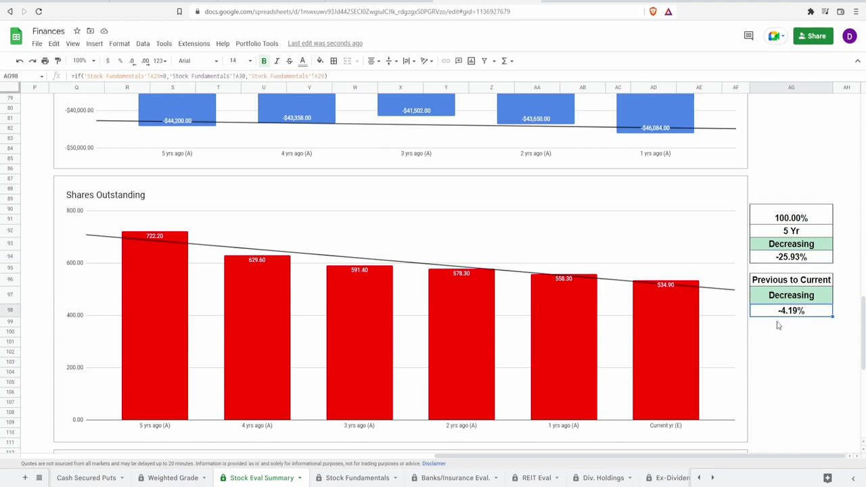
pyautogui.scroll(8, 738, 409)
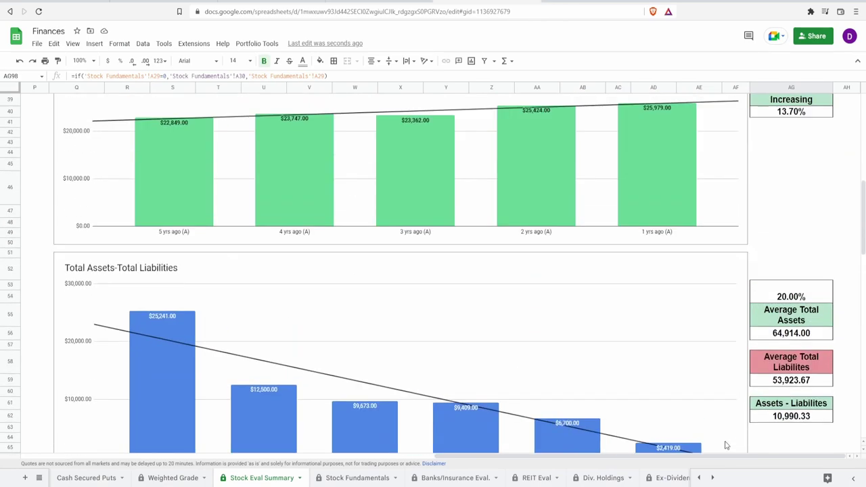
pyautogui.moveTo(730, 459); pyautogui.dragTo(298, 397)
pyautogui.scroll(2, 297, 397)
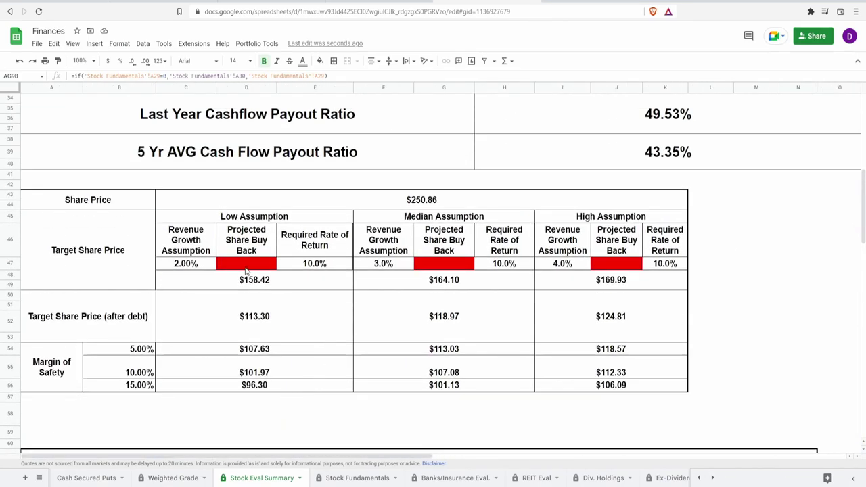
# Enter projected share buybacks of 5%, 8% and 11% for Low, Median and High.
pyautogui.click(247, 270)
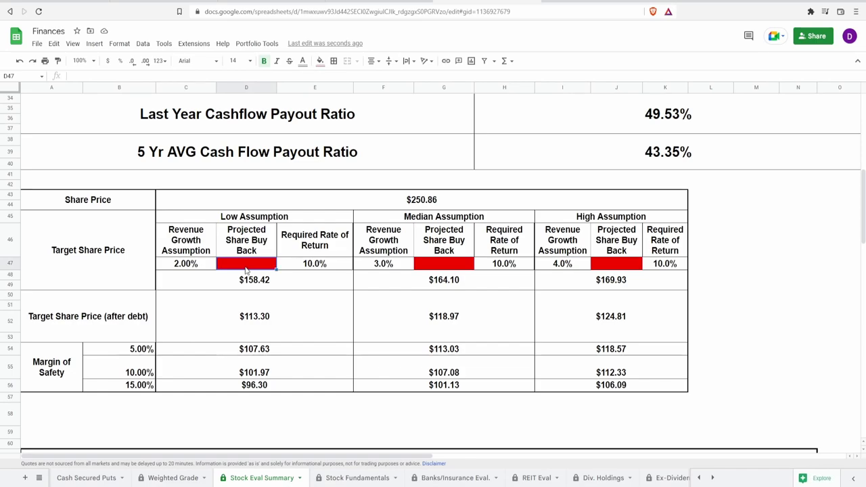
pyautogui.write('5%')
pyautogui.press('Tab')
pyautogui.press('Tab')
pyautogui.press('Tab')
pyautogui.write('8%')
pyautogui.press('Tab')
pyautogui.press('Tab')
pyautogui.press('Tab')
pyautogui.write('11%')
pyautogui.press('Return')
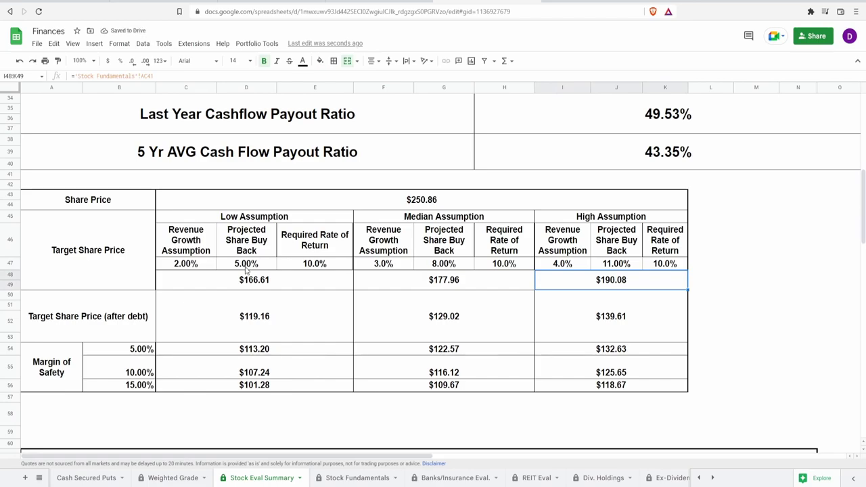
pyautogui.click(246, 282)
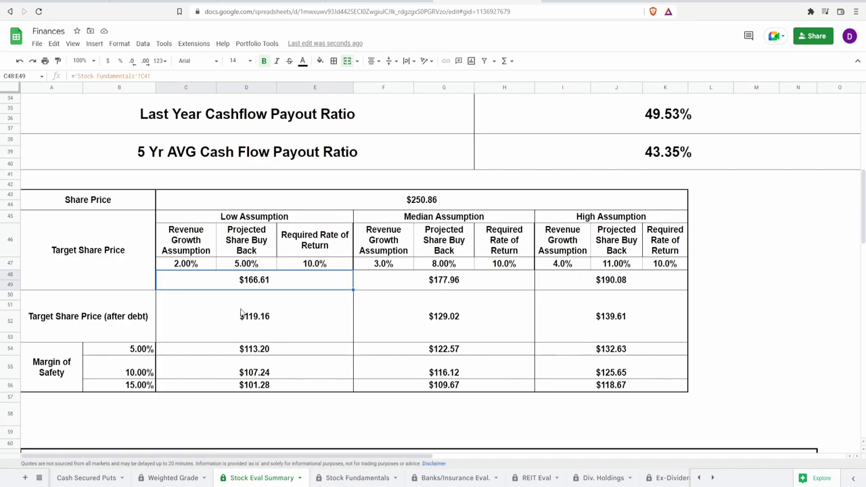
pyautogui.click(450, 287)
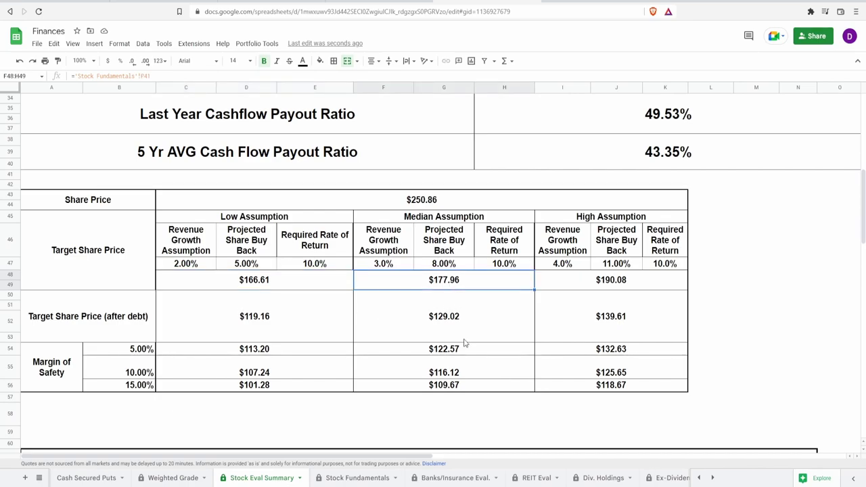
pyautogui.click(611, 284)
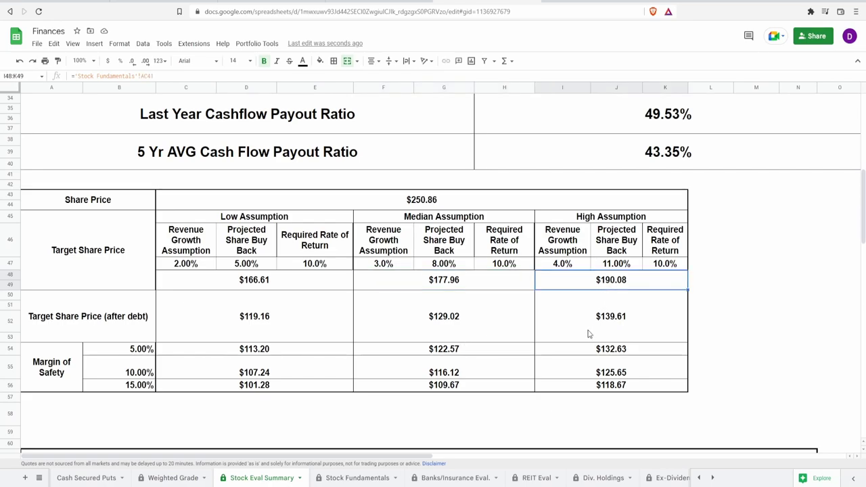
pyautogui.click(330, 325)
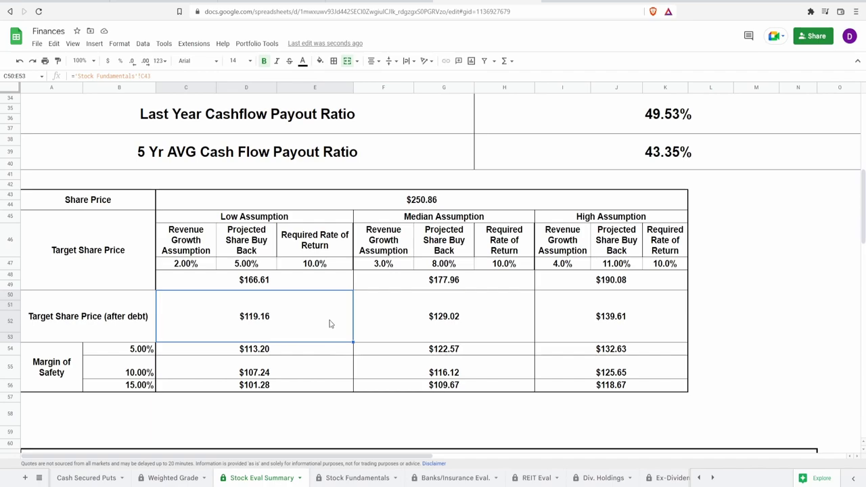
pyautogui.click(387, 333)
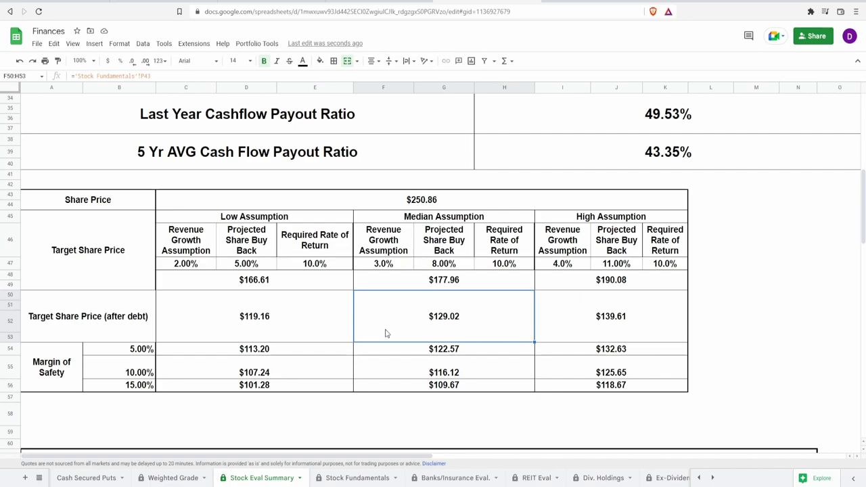
pyautogui.click(576, 331)
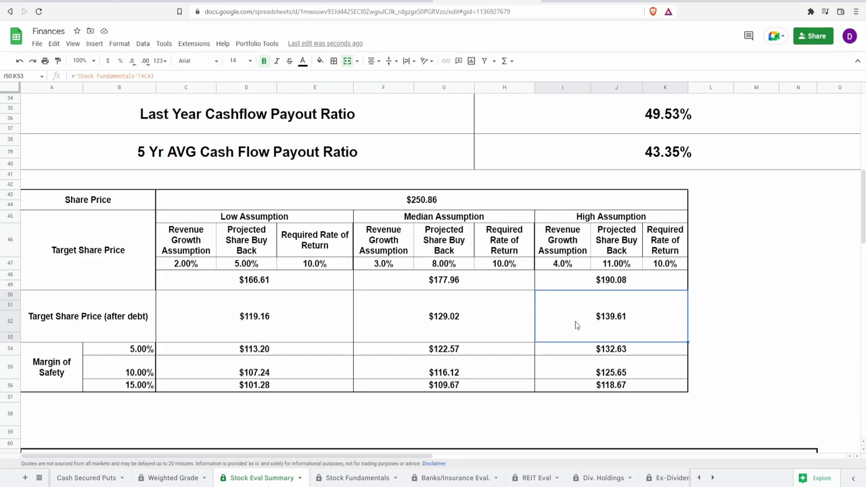
pyautogui.click(284, 391)
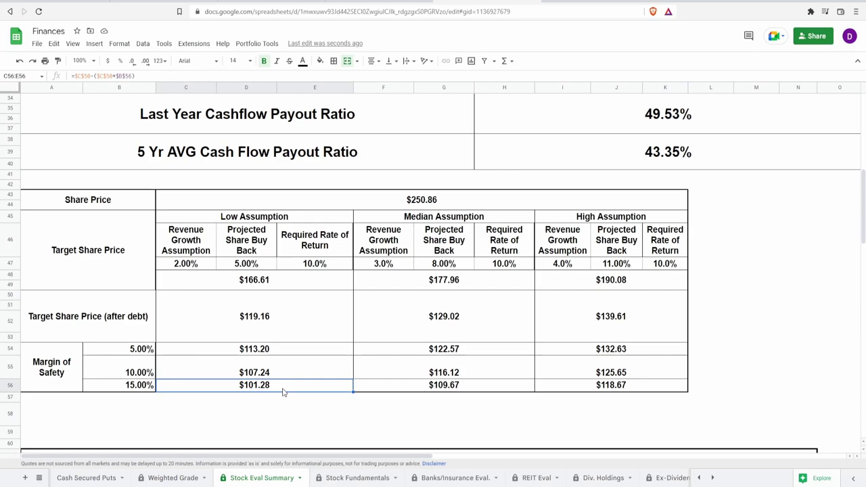
pyautogui.click(274, 350)
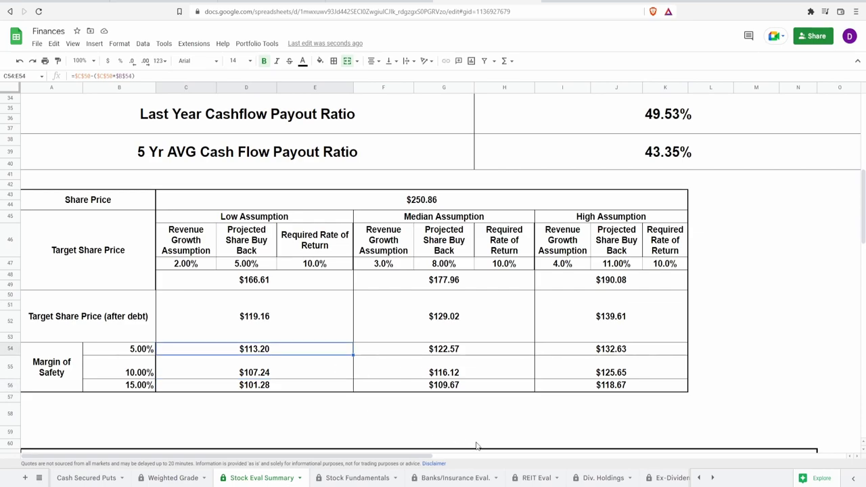
pyautogui.click(463, 387)
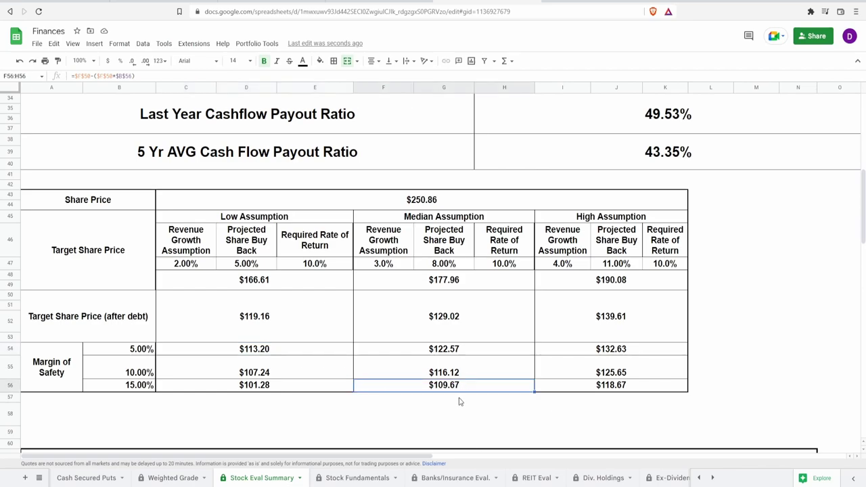
pyautogui.click(479, 349)
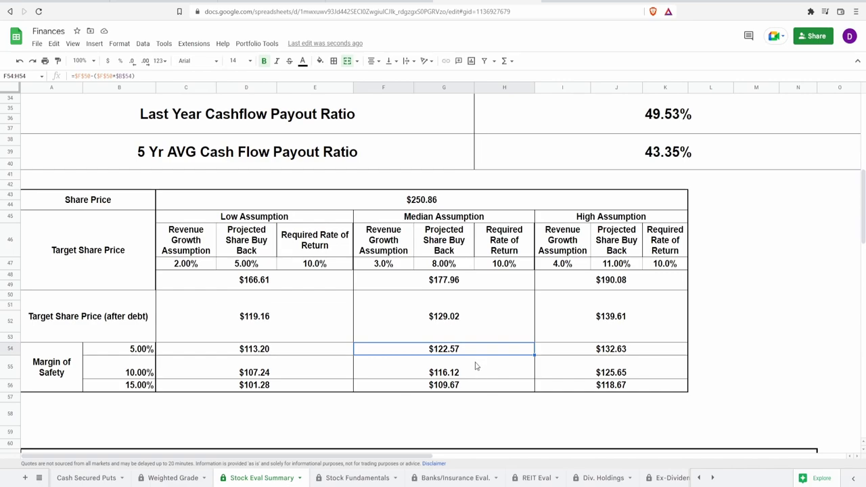
pyautogui.click(580, 390)
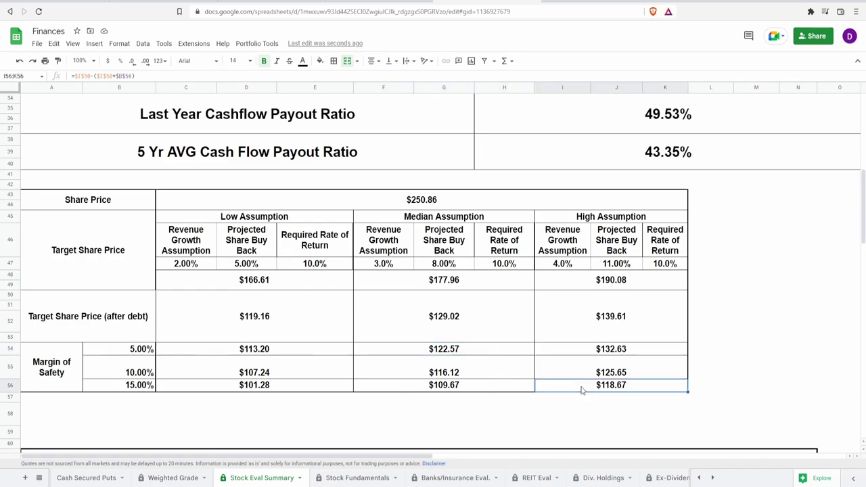
pyautogui.click(588, 354)
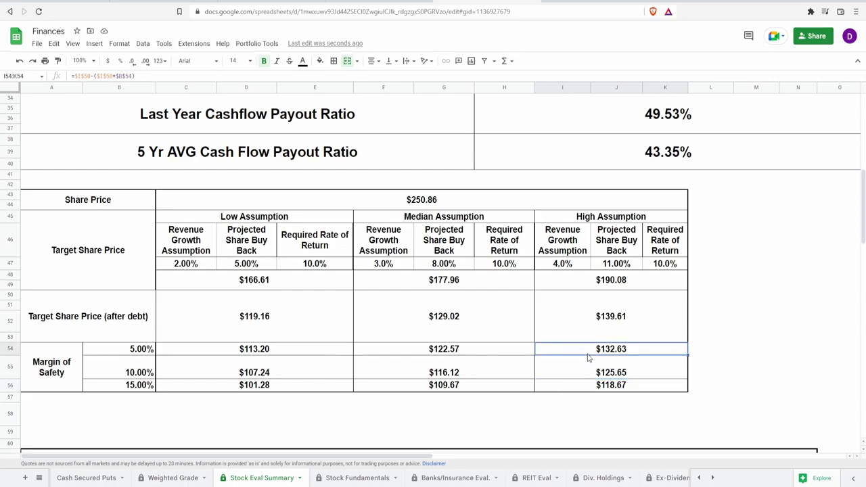
pyautogui.click(460, 197)
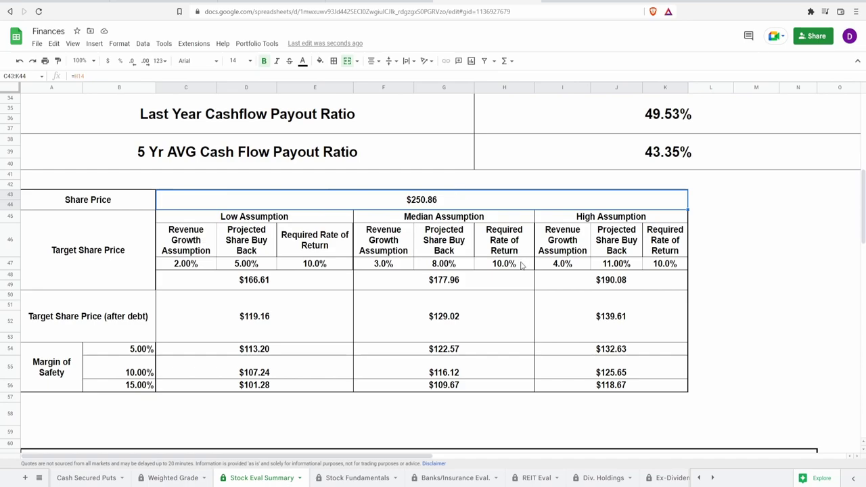
pyautogui.moveTo(208, 281); pyautogui.dragTo(618, 392)
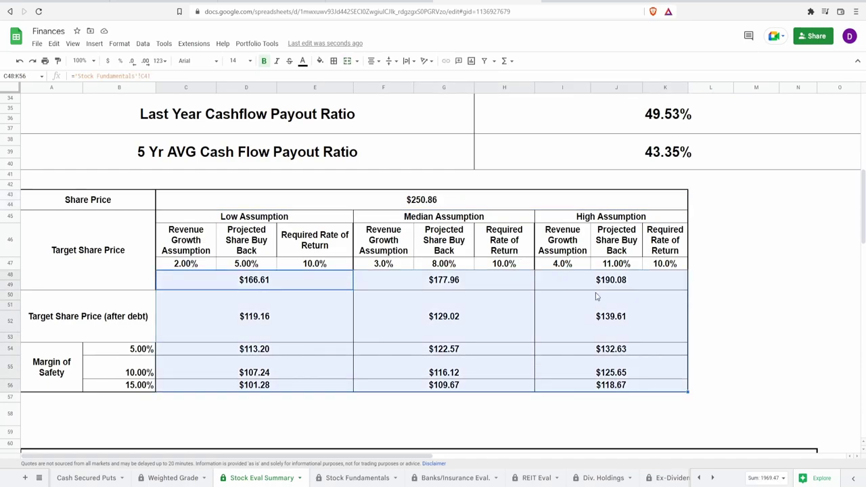
pyautogui.click(599, 287)
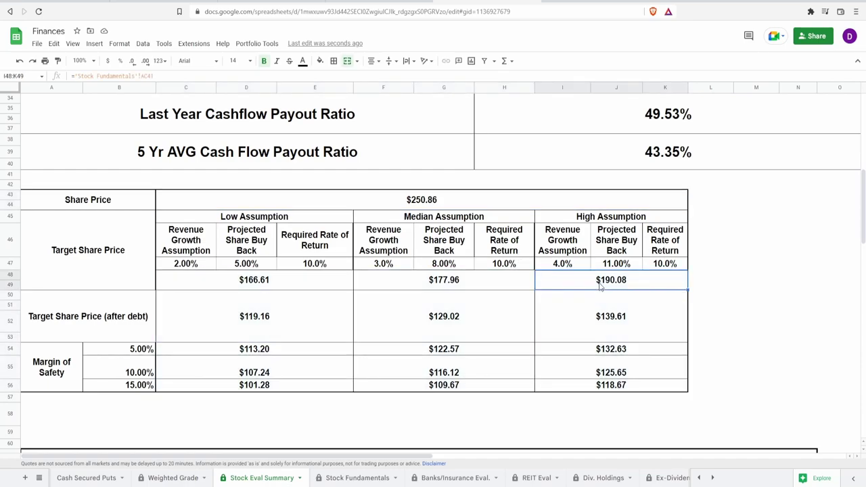
pyautogui.press('Left')
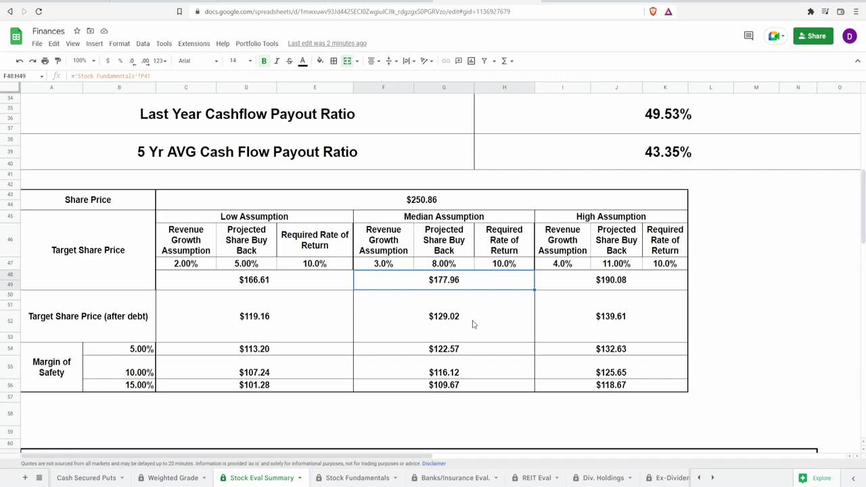
pyautogui.click(541, 285)
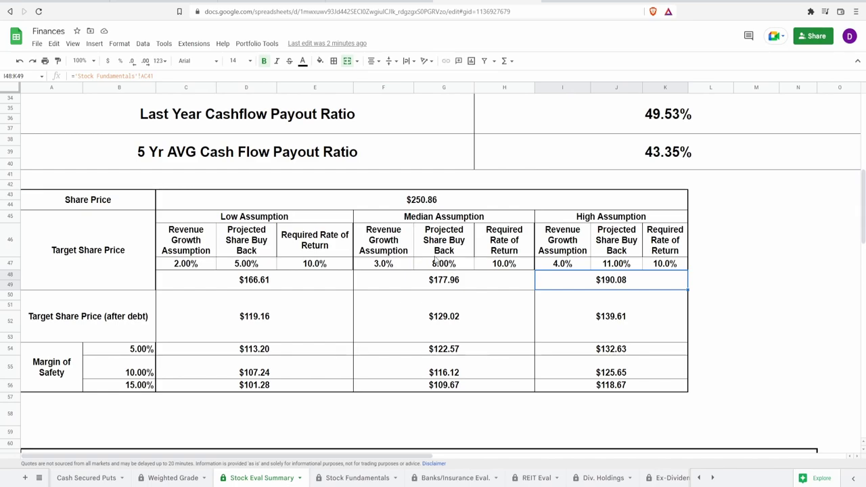
pyautogui.click(447, 199)
pyautogui.click(624, 285)
pyautogui.moveTo(186, 264); pyautogui.dragTo(659, 267)
pyautogui.click(659, 265)
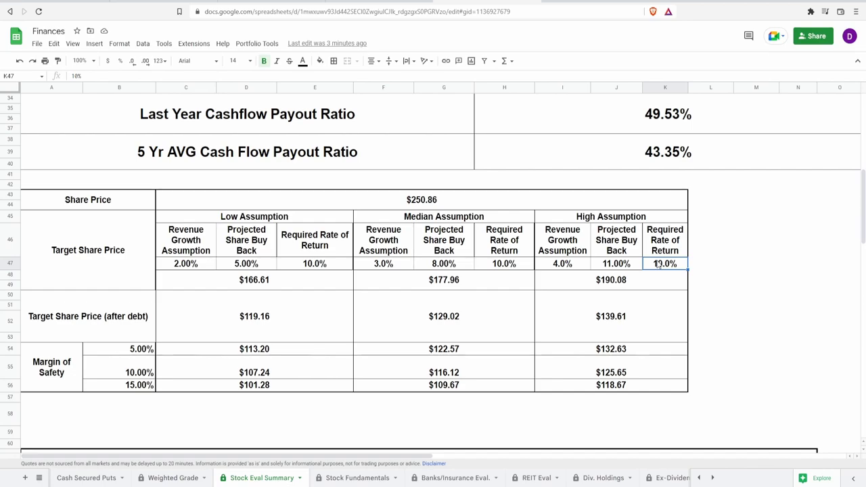
pyautogui.click(472, 482)
pyautogui.click(554, 479)
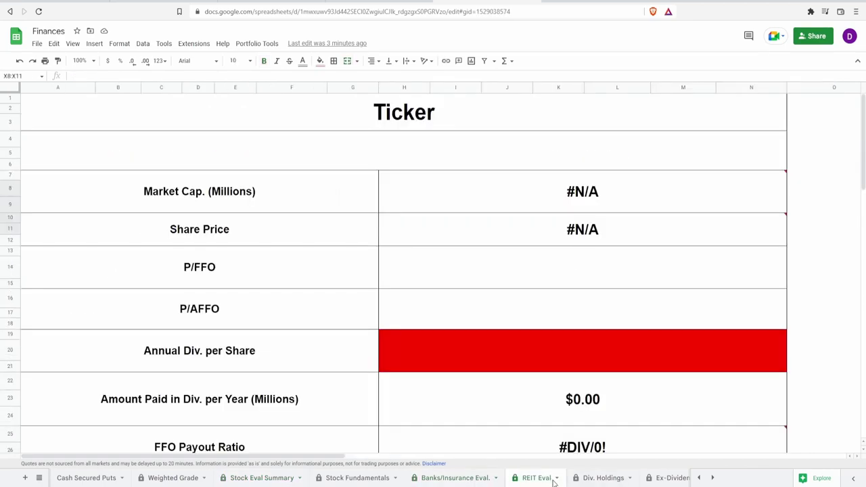
pyautogui.click(609, 481)
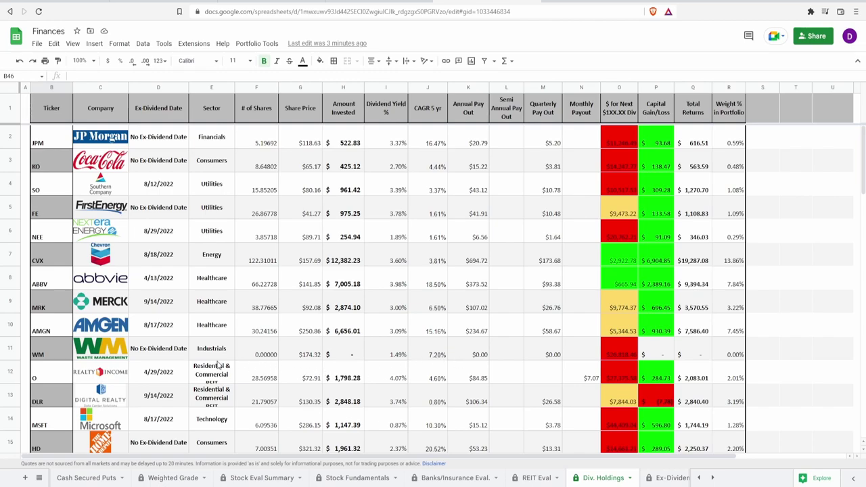
pyautogui.click(337, 331)
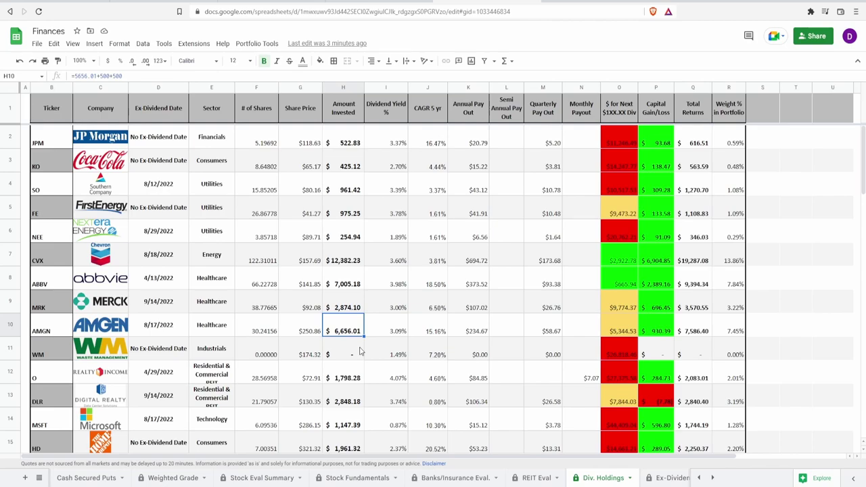
pyautogui.click(269, 338)
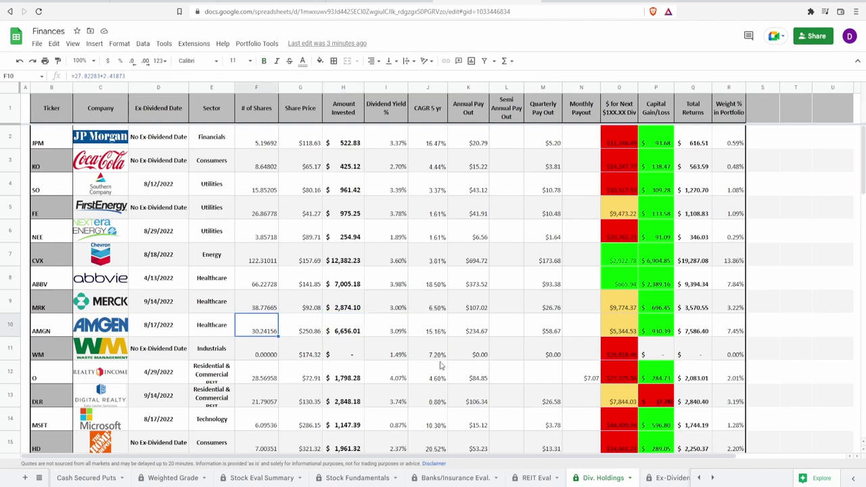
pyautogui.click(546, 337)
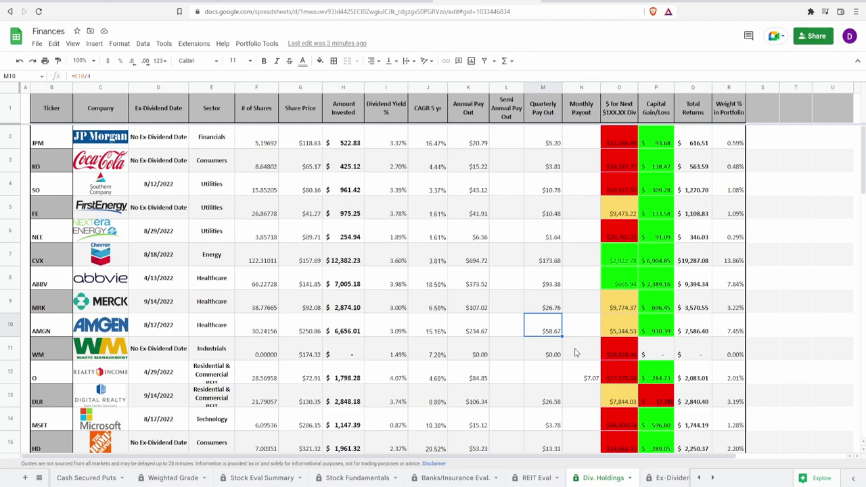
pyautogui.click(655, 336)
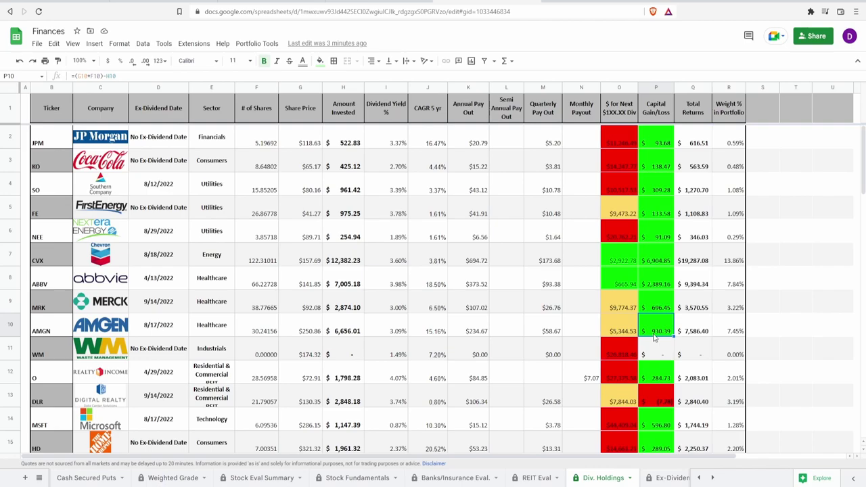
pyautogui.click(261, 478)
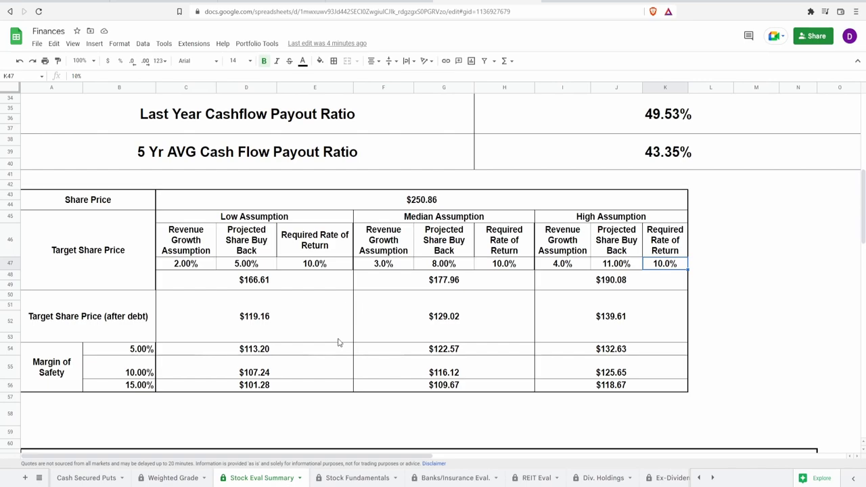
pyautogui.scroll(-5, 339, 343)
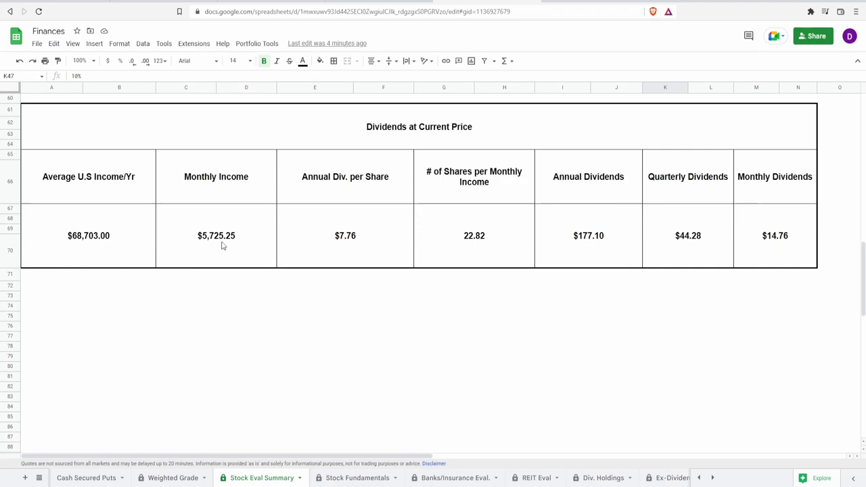
pyautogui.click(97, 264)
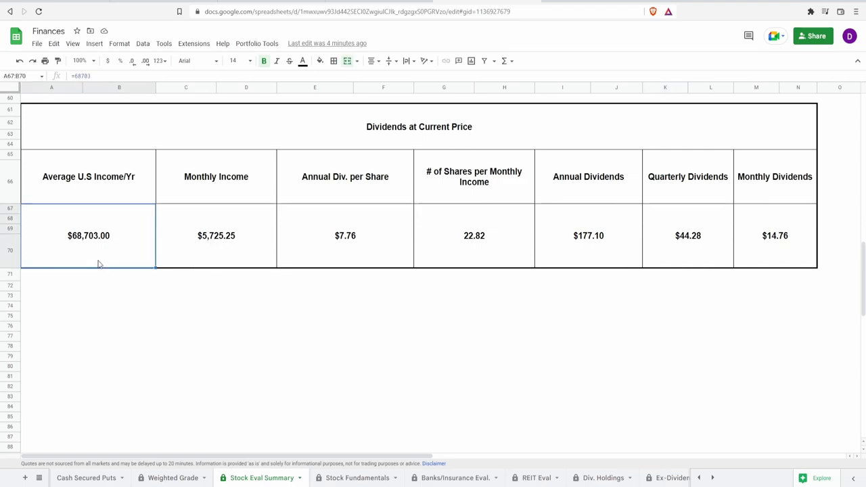
pyautogui.click(195, 251)
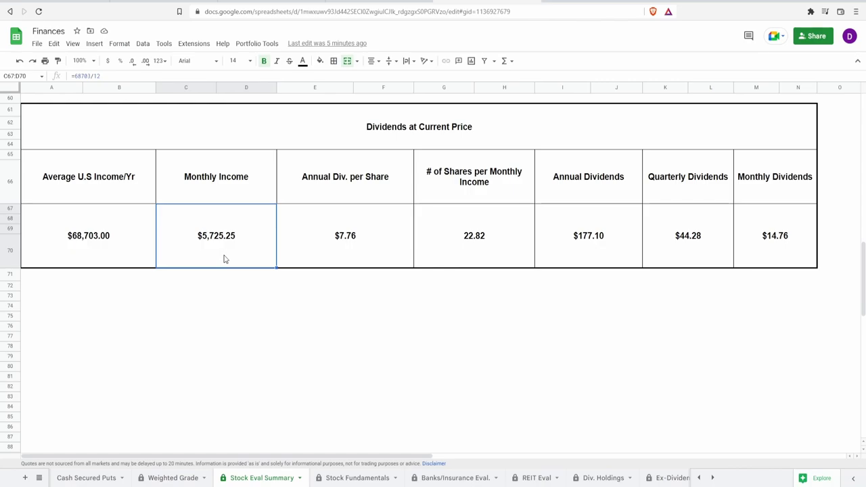
pyautogui.click(458, 254)
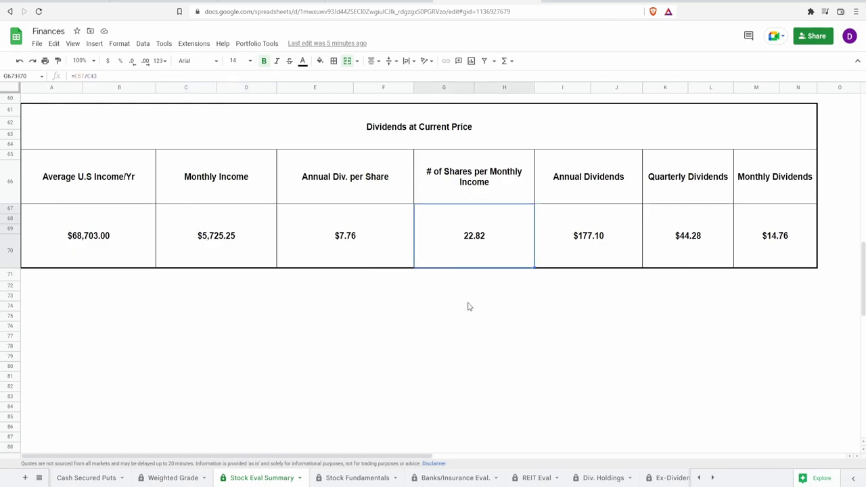
pyautogui.click(583, 256)
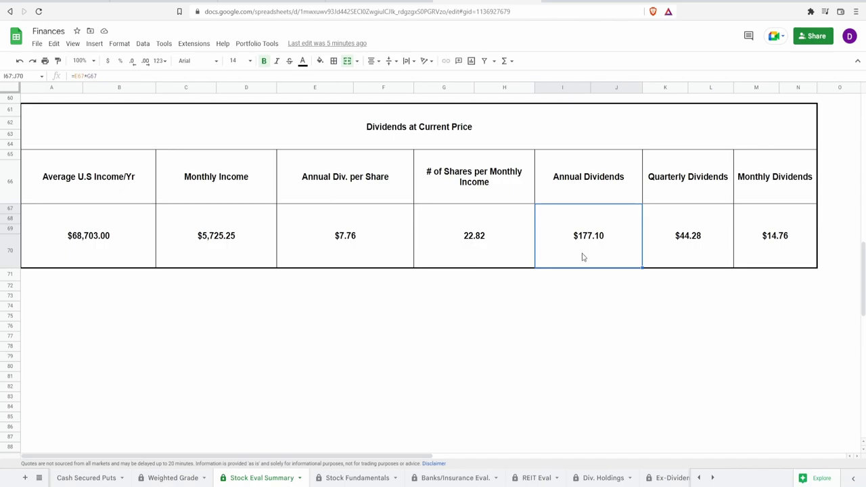
pyautogui.click(686, 242)
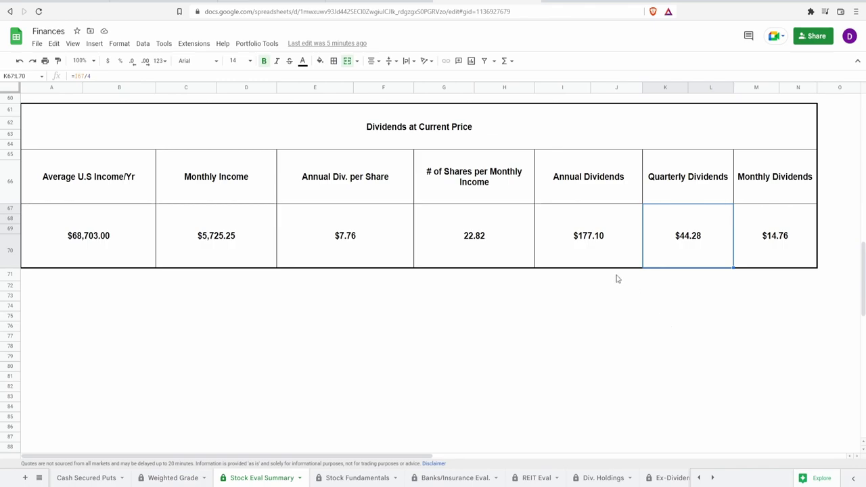
pyautogui.click(605, 253)
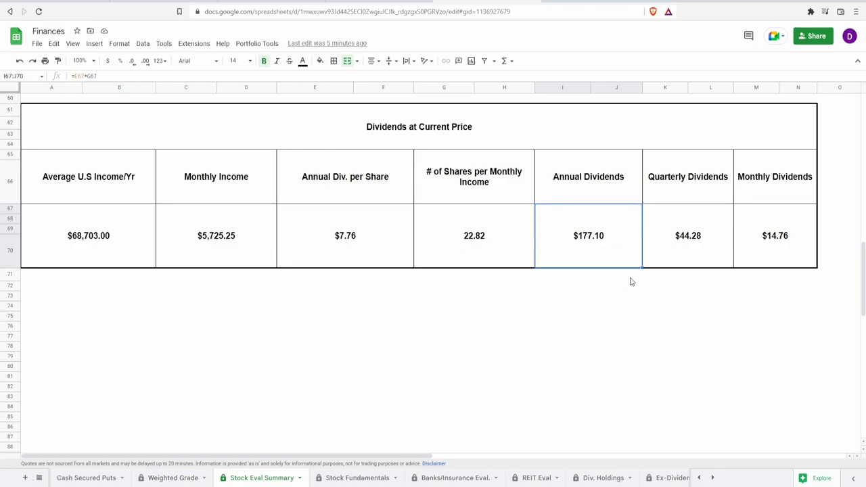
# Change the Share Price value to 206.
pyautogui.scroll(5, 562, 305)
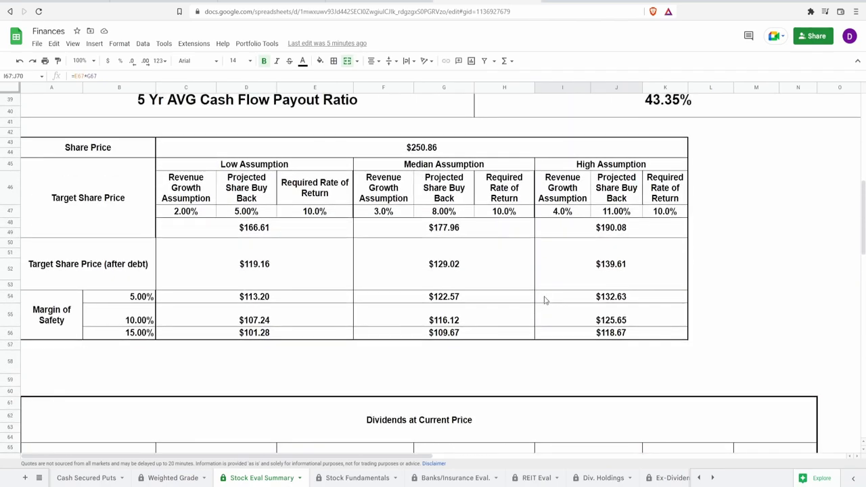
pyautogui.click(426, 150)
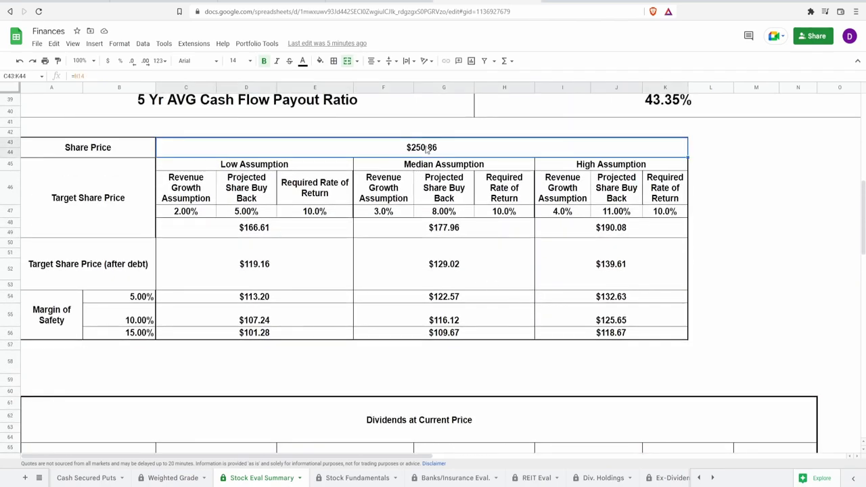
pyautogui.write('206')
pyautogui.press('Return')
# Check the recalculated dividends: $215.67 annual, $53.92 quarterly, $17.97 monthly.
pyautogui.scroll(-3, 447, 237)
pyautogui.scroll(-3, 447, 240)
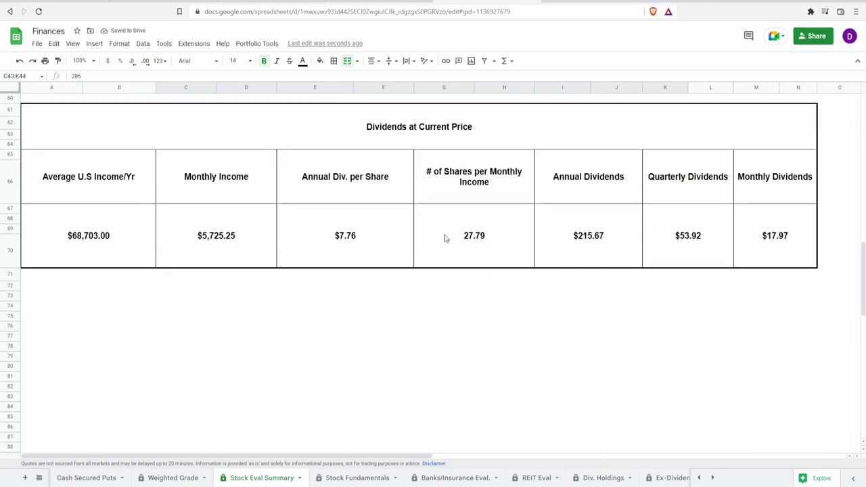
pyautogui.click(578, 245)
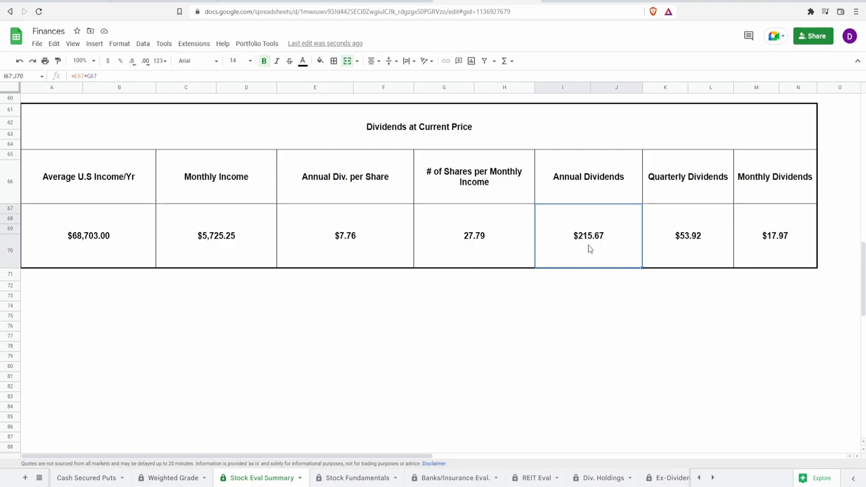
pyautogui.click(696, 259)
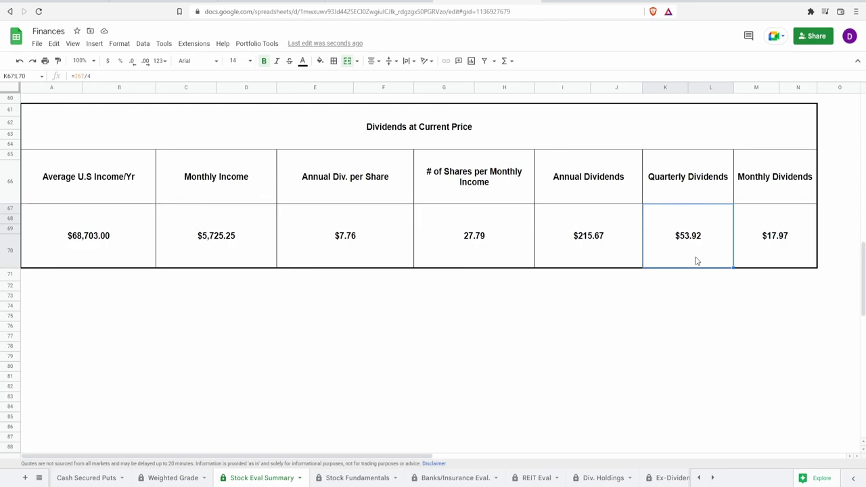
pyautogui.click(787, 247)
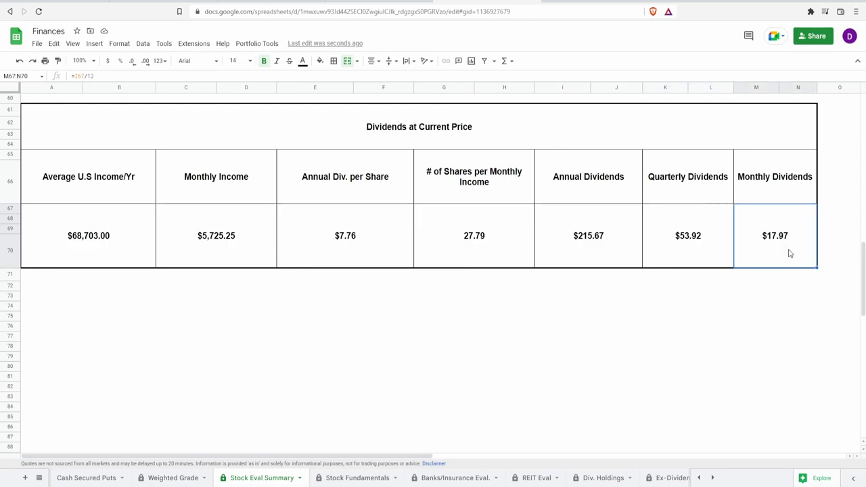